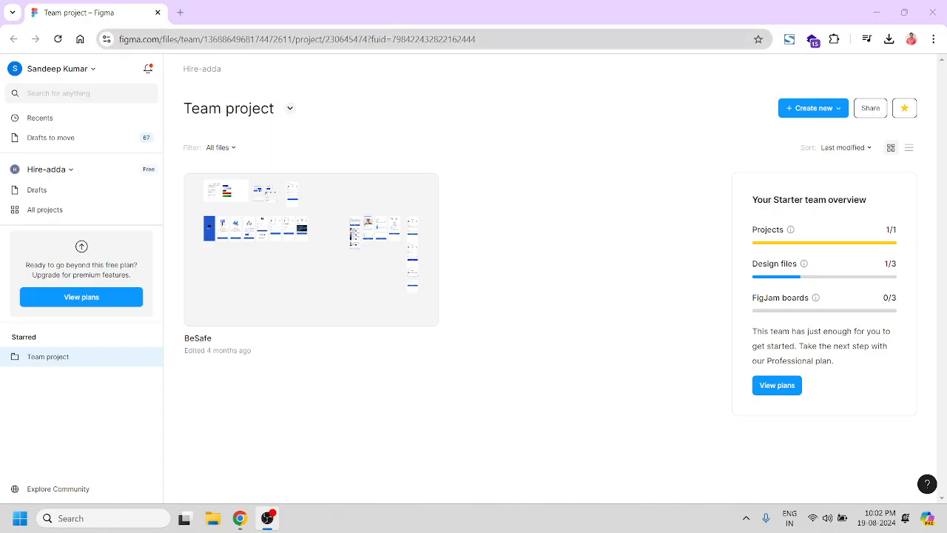
Create a new design file in the team project.
click(153, 40)
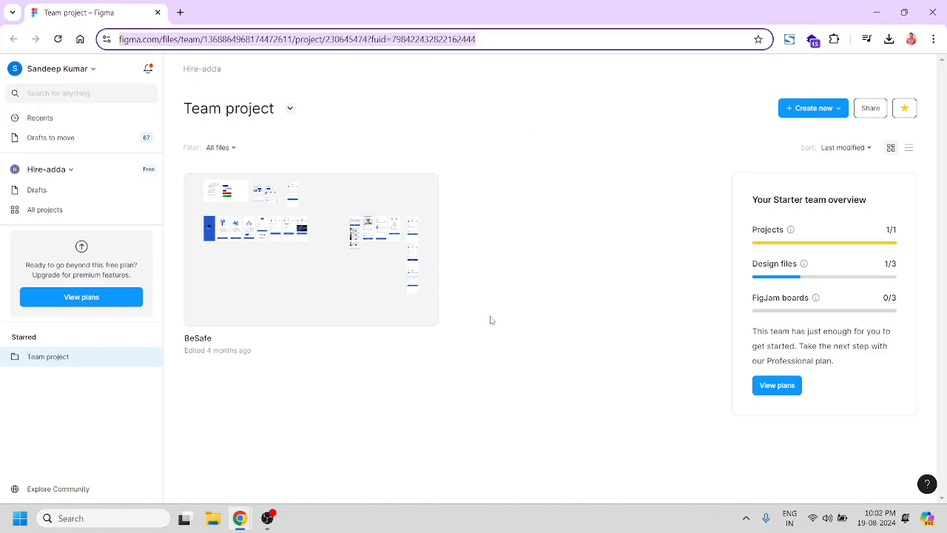
click(819, 112)
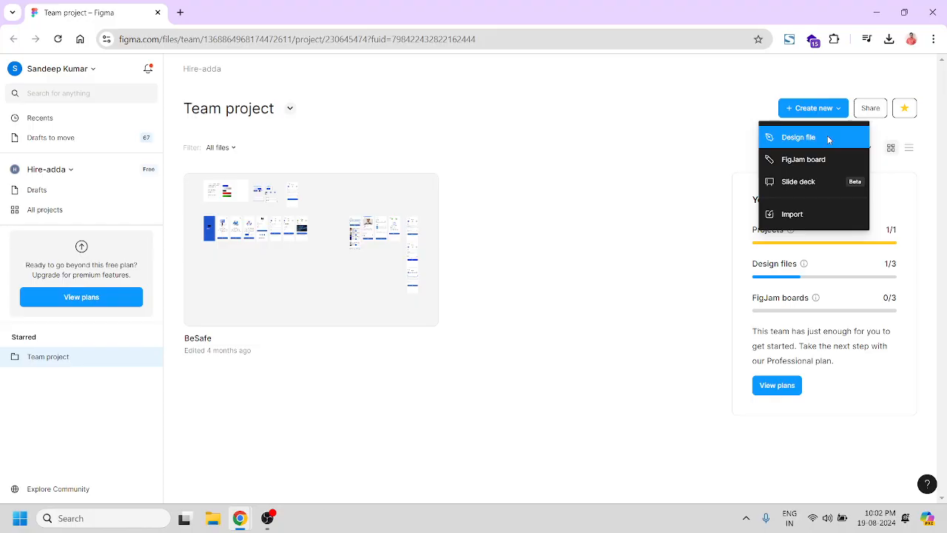
click(828, 140)
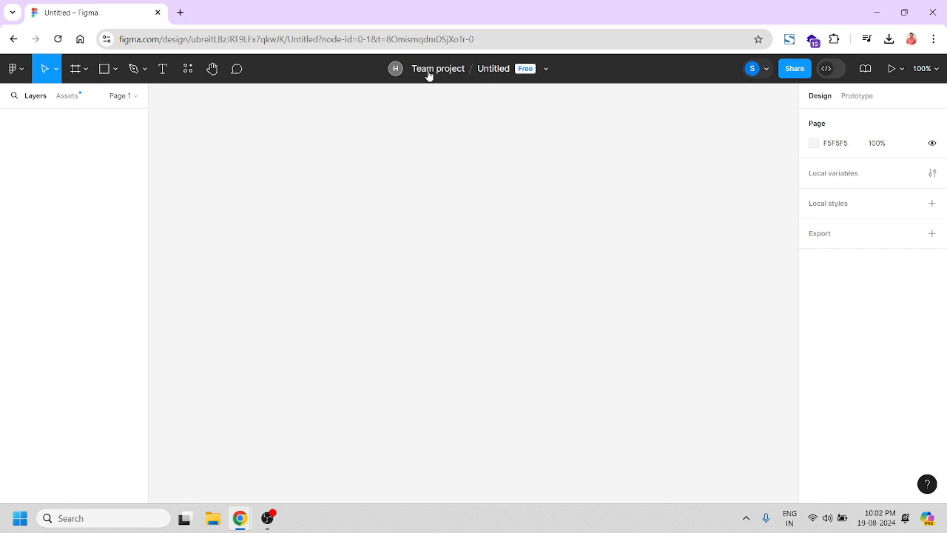
Rename the untitled file as Social Media Poster.
click(495, 69)
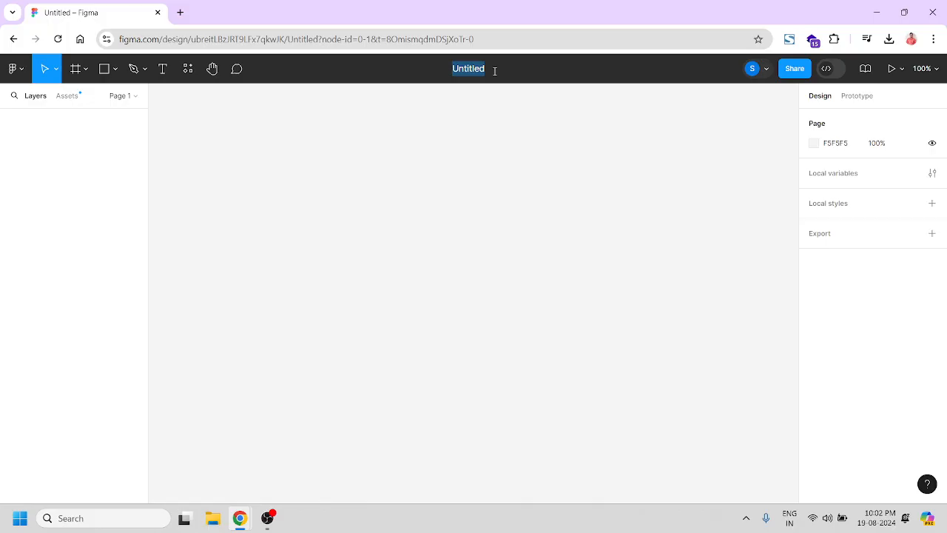
text(Social)
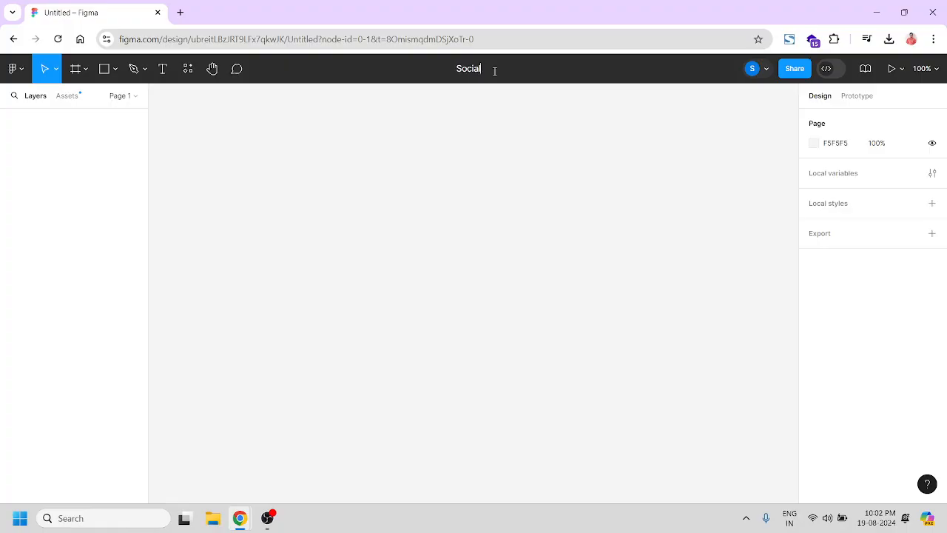
text( Media Poster)
key(Return)
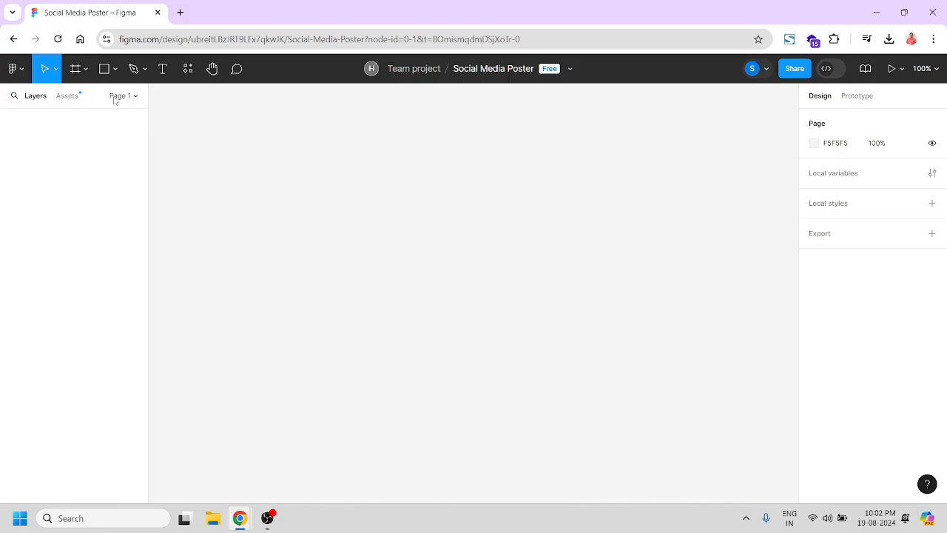
Add a 1080 × 1080 frame from the Instagram post social media preset.
click(75, 69)
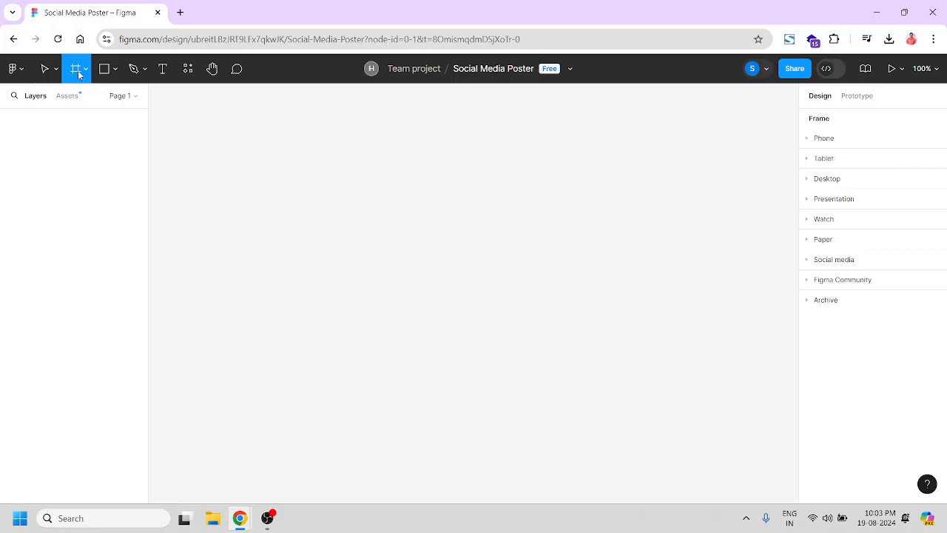
click(808, 261)
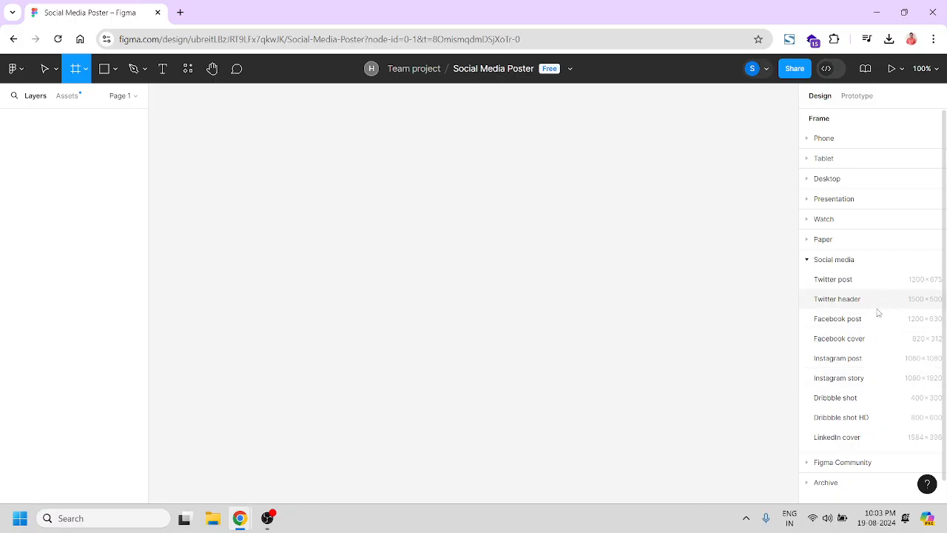
click(877, 365)
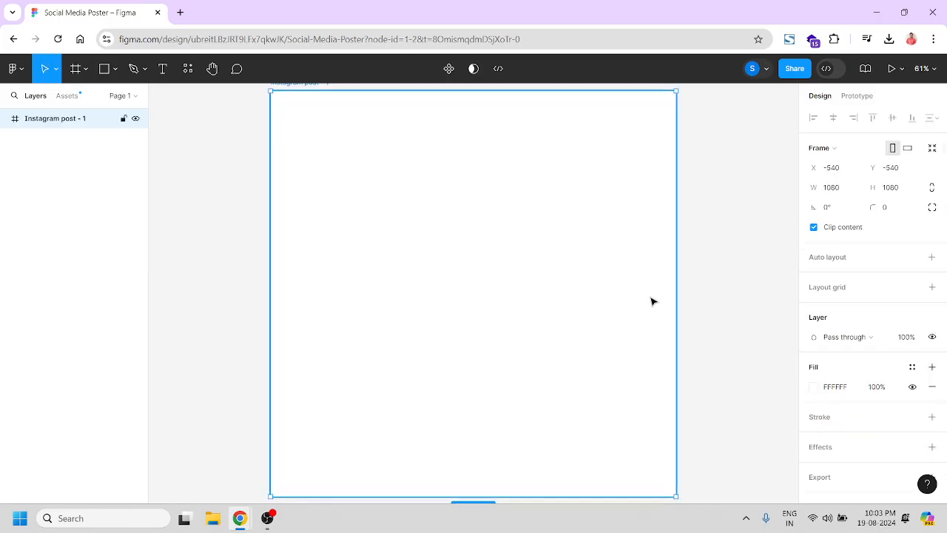
scroll(611, 322, down, 1)
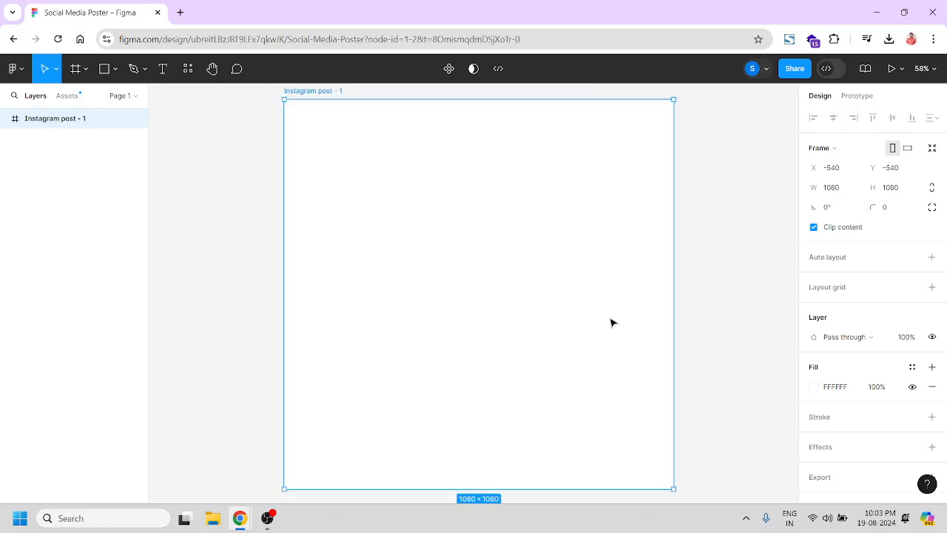
Fill the Instagram post frame with pink FB93B2 at 72% opacity, leaving no stray shapes on the canvas.
click(731, 310)
click(497, 281)
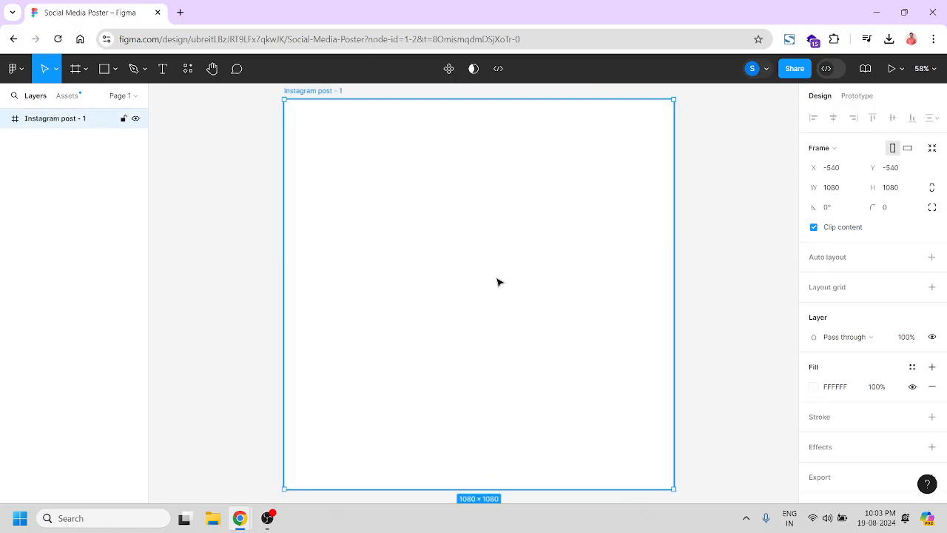
click(105, 71)
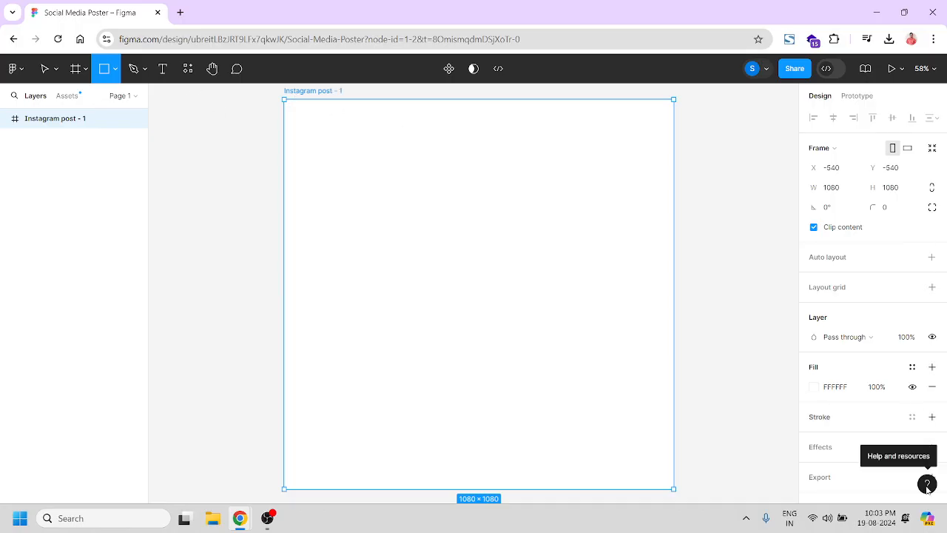
click(815, 386)
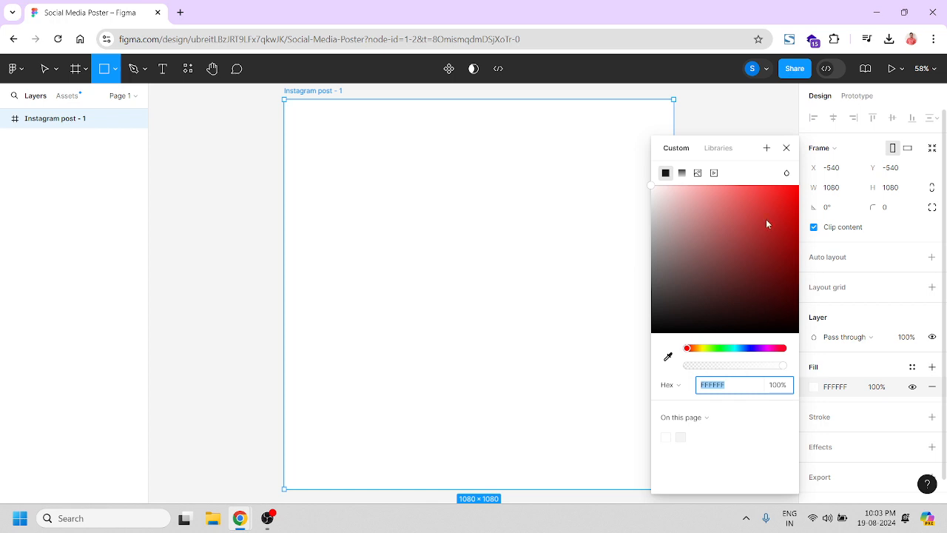
drag(767, 222, 713, 214)
click(693, 350)
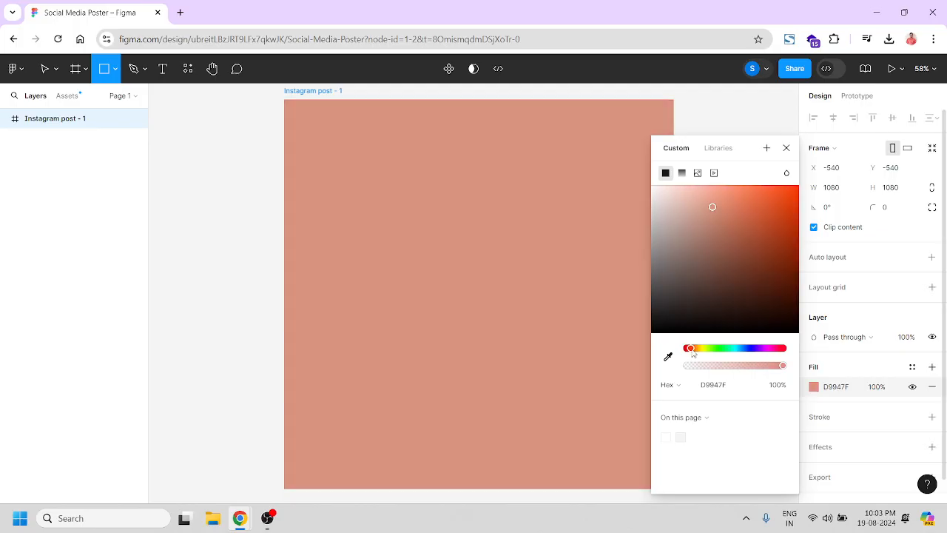
drag(694, 353, 779, 350)
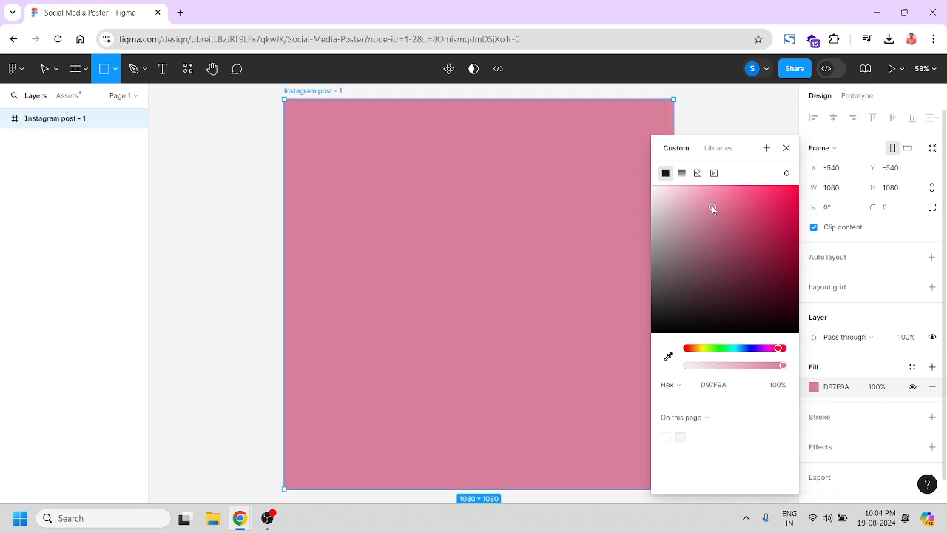
mouse_move(713, 207)
mouse_down()
mouse_move(699, 195)
mouse_move(686, 210)
mouse_move(707, 212)
mouse_move(712, 191)
mouse_up()
drag(783, 366, 756, 369)
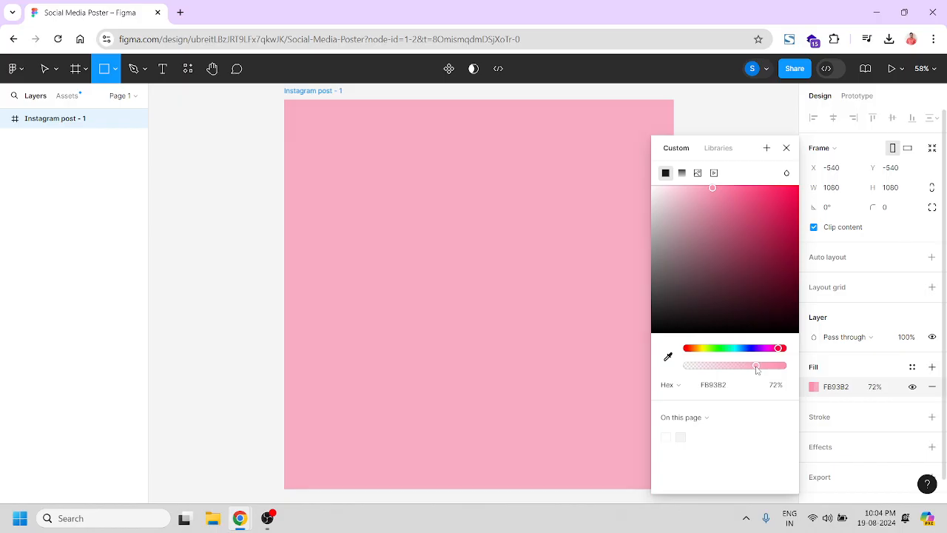
click(253, 275)
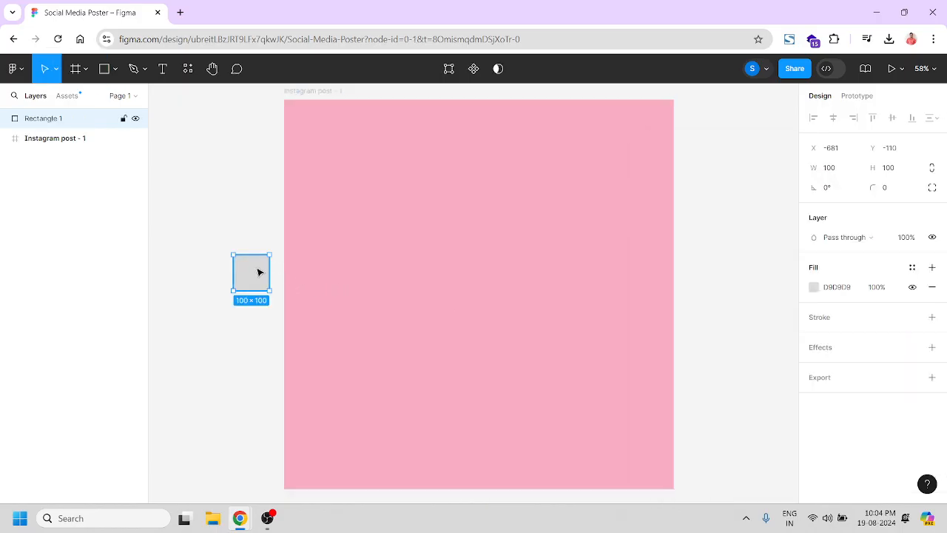
key(Delete)
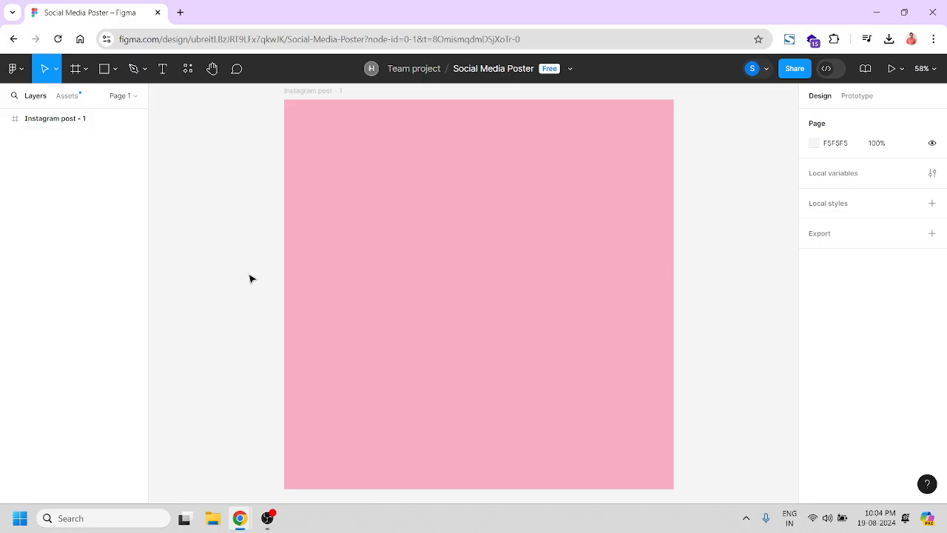
Add a text box of about 605 × 284 in the frame's upper-left area reading "Shop Now".
key(t)
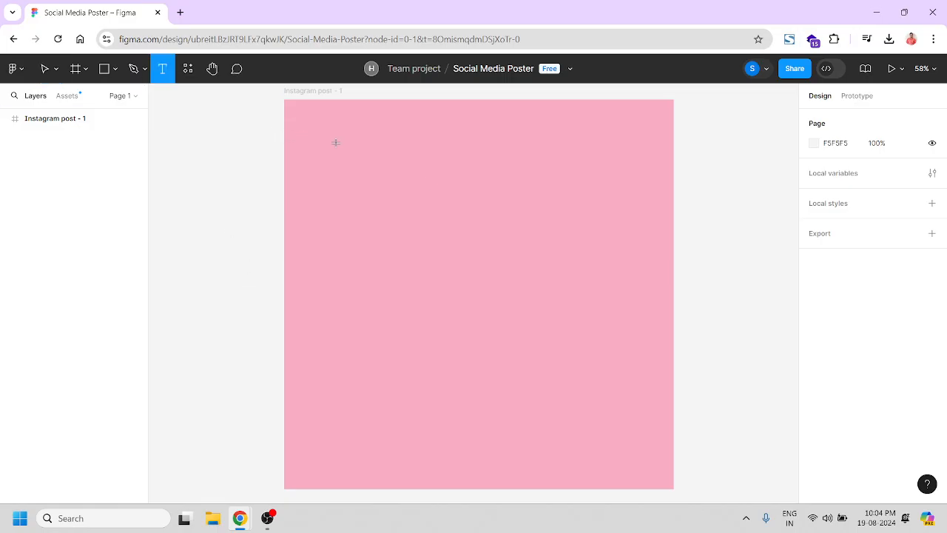
drag(295, 125, 514, 227)
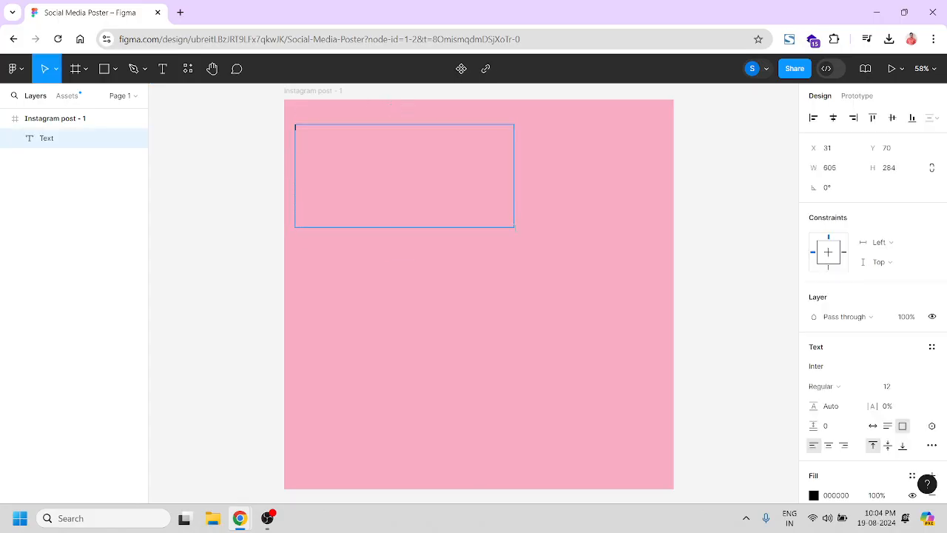
text(Shop Now)
key(Escape)
Enlarge the "Shop Now" text to font size 110.
key(ctrl+shift+period)
key(ctrl+shift+period)
key(ctrl+shift+period)
key(ctrl+shift+period)
key(ctrl+shift+period)
key(ctrl+shift+period)
key(ctrl+shift+period)
key(ctrl+shift+period)
key(ctrl+shift+period)
key(ctrl+shift+period)
key(ctrl+shift+period)
key(ctrl+shift+period)
key(ctrl+shift+period)
key(ctrl+shift+period)
key(ctrl+shift+period)
key(ctrl+shift+period)
key(ctrl+shift+period)
key(ctrl+shift+period)
key(ctrl+shift+period)
key(ctrl+shift+period)
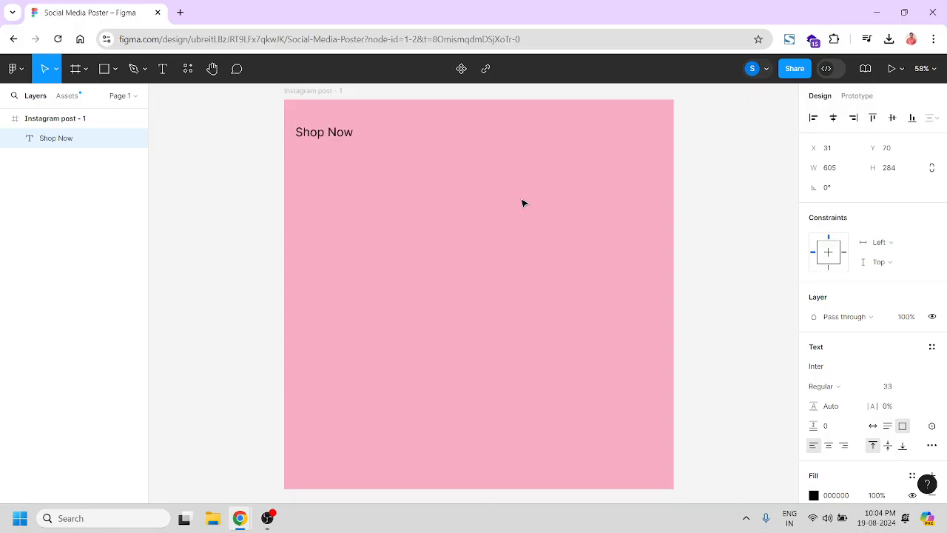
key(ctrl+shift+period)
key(ctrl+shift+period)
key(ctrl+shift+period)
key(ctrl+shift+period)
key(ctrl+shift+period)
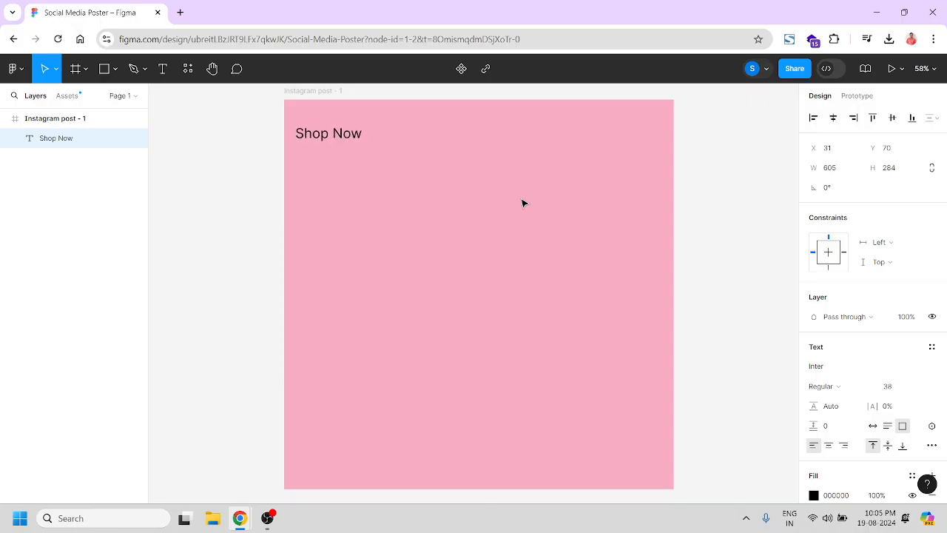
key(ctrl+shift+period)
key(ctrl+shift+period)
key(ctrl+shift+period)
key(ctrl+shift+period)
key(ctrl+shift+period)
key(ctrl+shift+period)
key(ctrl+shift+period)
key(ctrl+shift+period)
key(ctrl+shift+period)
key(ctrl+shift+period)
key(ctrl+shift+period)
key(ctrl+shift+period)
key(ctrl+shift+period)
key(ctrl+shift+period)
key(ctrl+shift+period)
key(ctrl+shift+period)
key(ctrl+shift+period)
key(ctrl+shift+period)
key(ctrl+shift+period)
key(ctrl+shift+period)
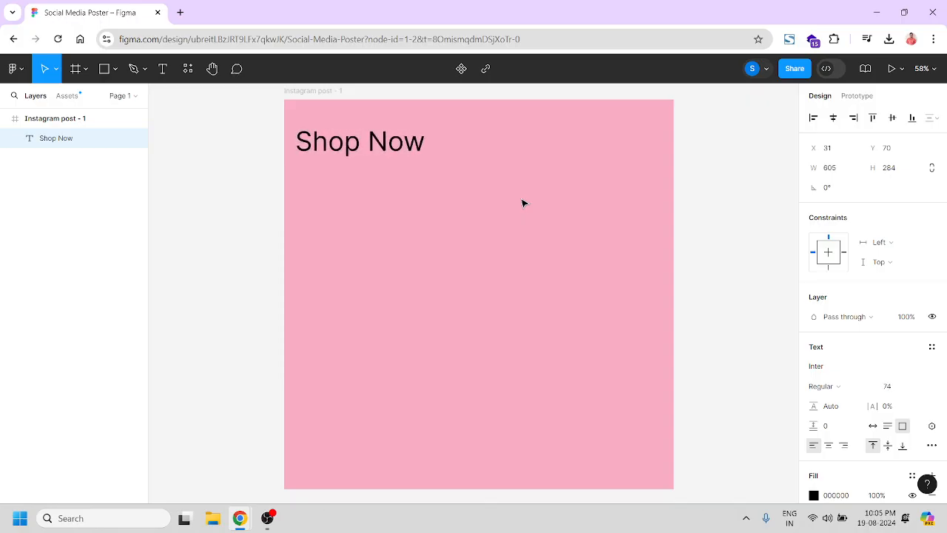
key(ctrl+shift+period)
key(ctrl+shift+period)
key(ctrl+shift+period)
key(ctrl+shift+period)
key(ctrl+shift+period)
key(ctrl+shift+period)
key(ctrl+shift+period)
key(ctrl+shift+period)
key(ctrl+shift+period)
key(ctrl+shift+period)
key(ctrl+shift+period)
key(ctrl+shift+period)
key(ctrl+shift+period)
key(ctrl+shift+period)
key(ctrl+shift+period)
key(ctrl+shift+period)
key(ctrl+shift+period)
key(ctrl+shift+period)
key(ctrl+shift+period)
key(ctrl+shift+period)
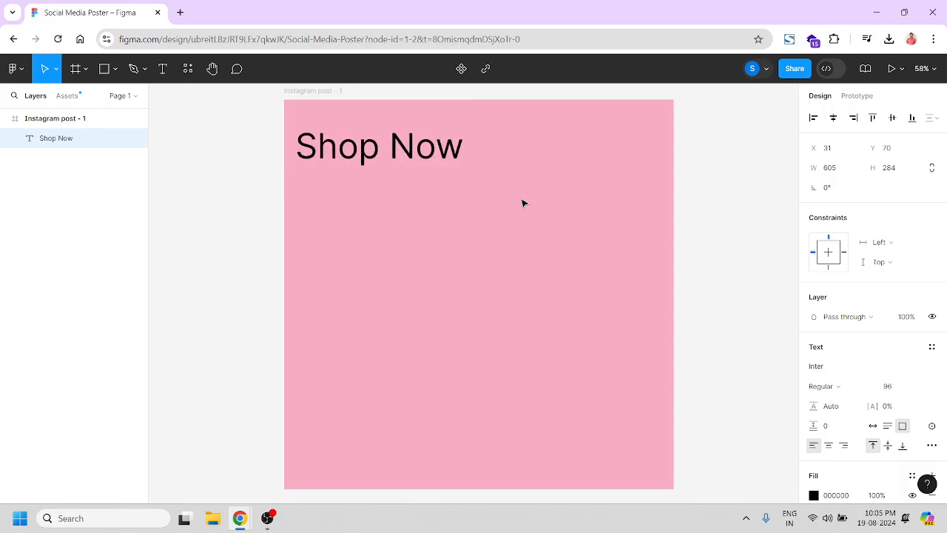
key(ctrl+shift+period)
key(ctrl+shift+period)
key(ctrl+shift+period)
key(ctrl+shift+period)
key(ctrl+shift+period)
key(ctrl+shift+period)
key(ctrl+shift+period)
key(ctrl+shift+period)
key(ctrl+shift+period)
key(ctrl+shift+period)
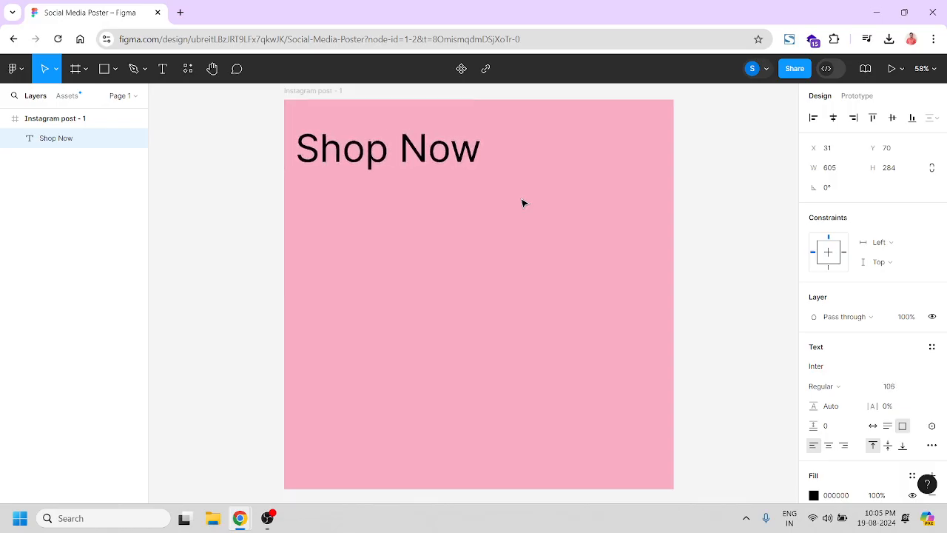
key(ctrl+shift+period)
key(ctrl+shift+period)
key(ctrl+shift+period)
key(ctrl+shift+period)
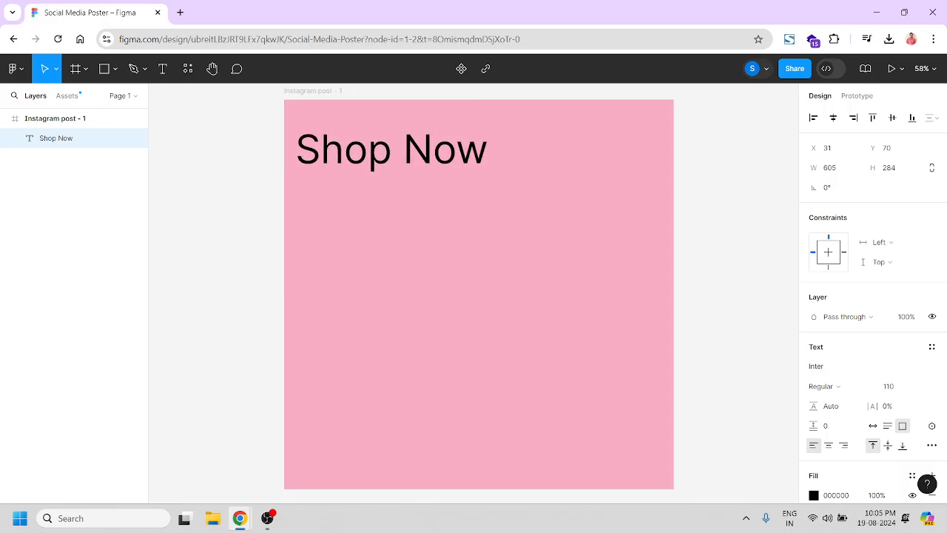
Set the font weight of the "Shop Now" text to Bold.
key(Return)
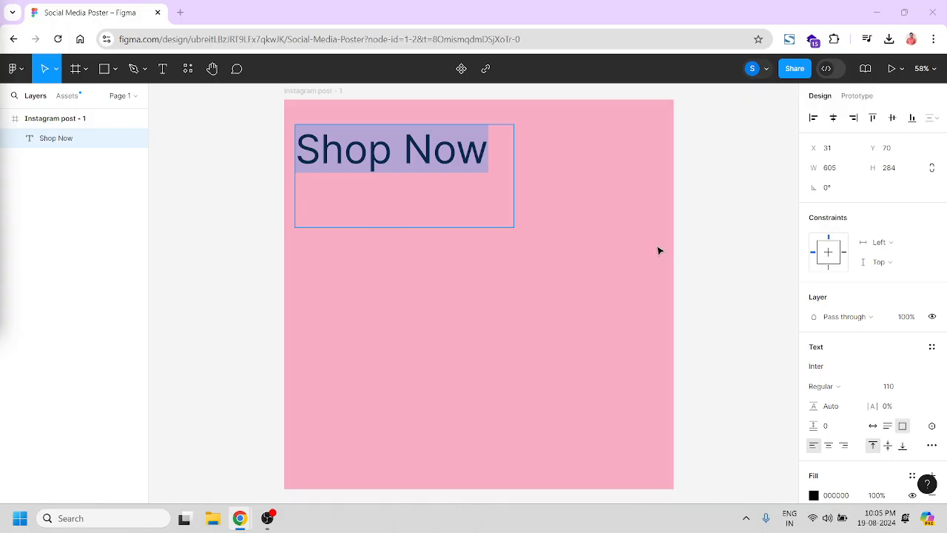
key(Escape)
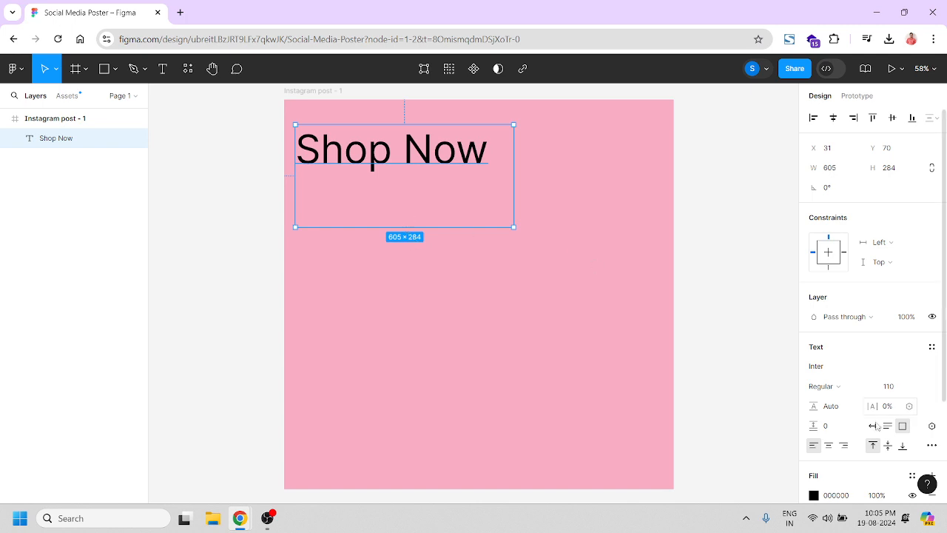
click(838, 390)
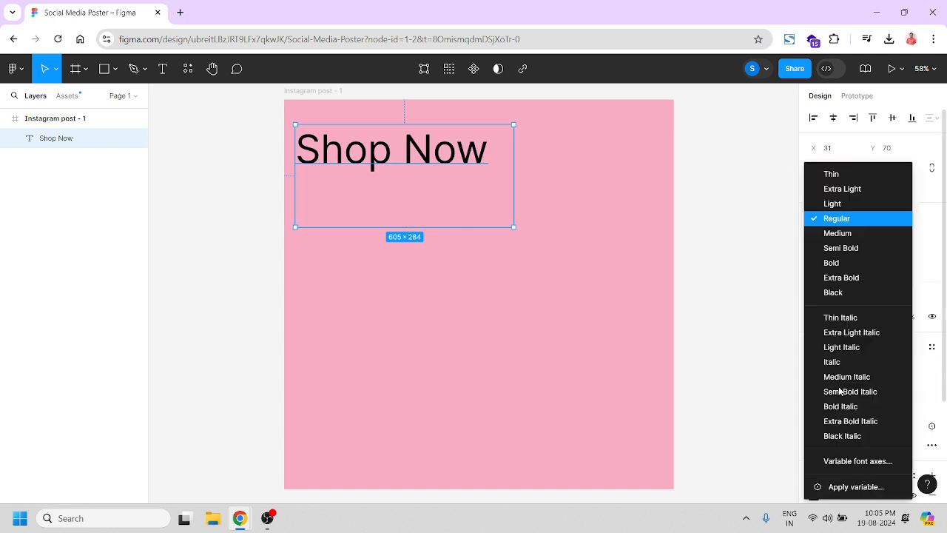
click(860, 262)
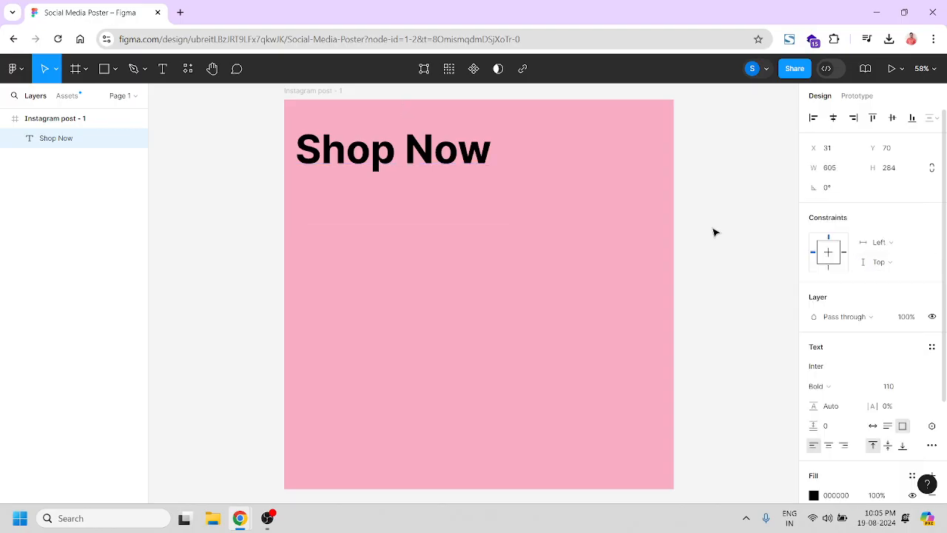
click(708, 229)
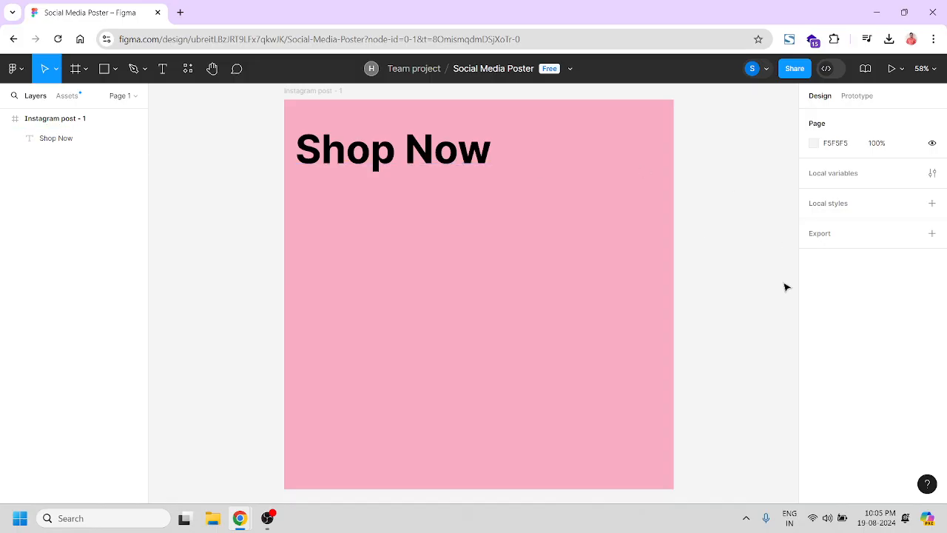
Change the fill colour of the "Shop Now" heading to white, FFFFFF.
click(416, 164)
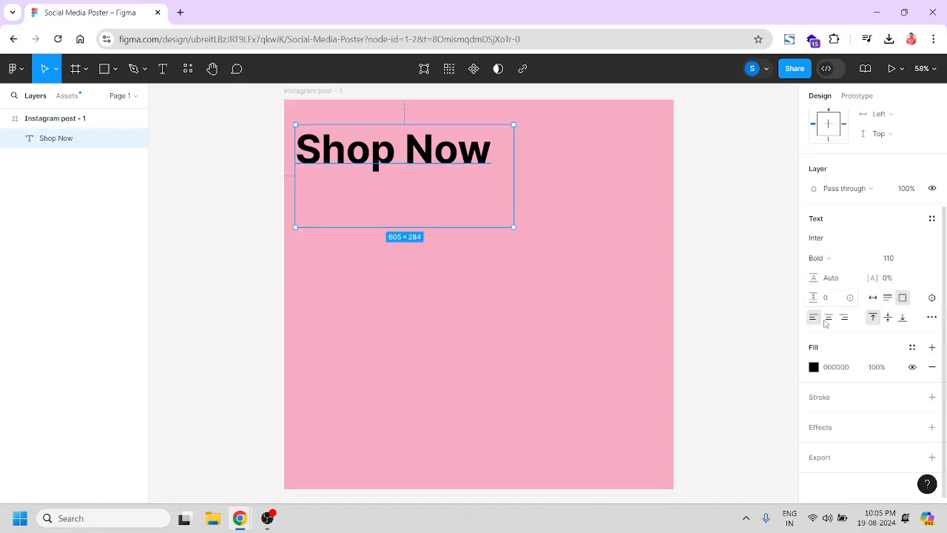
click(813, 367)
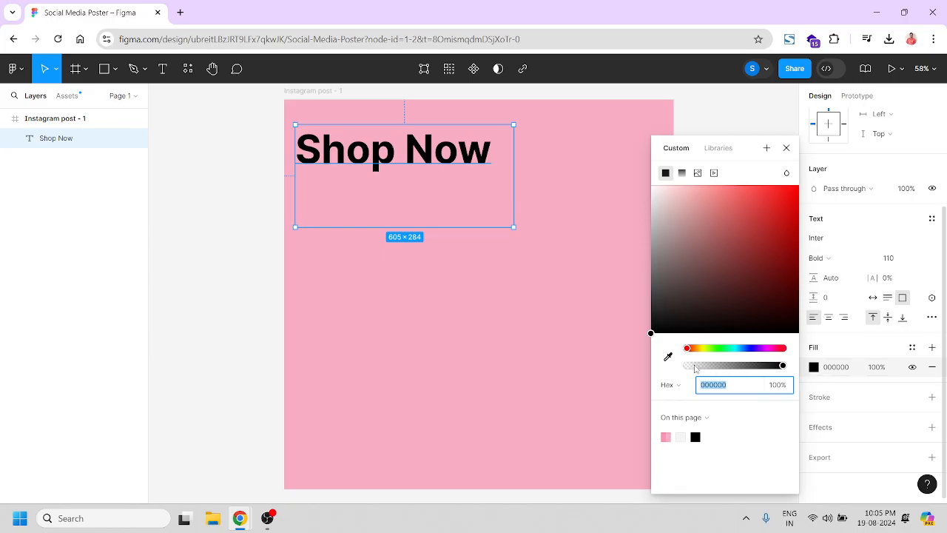
drag(698, 364, 789, 374)
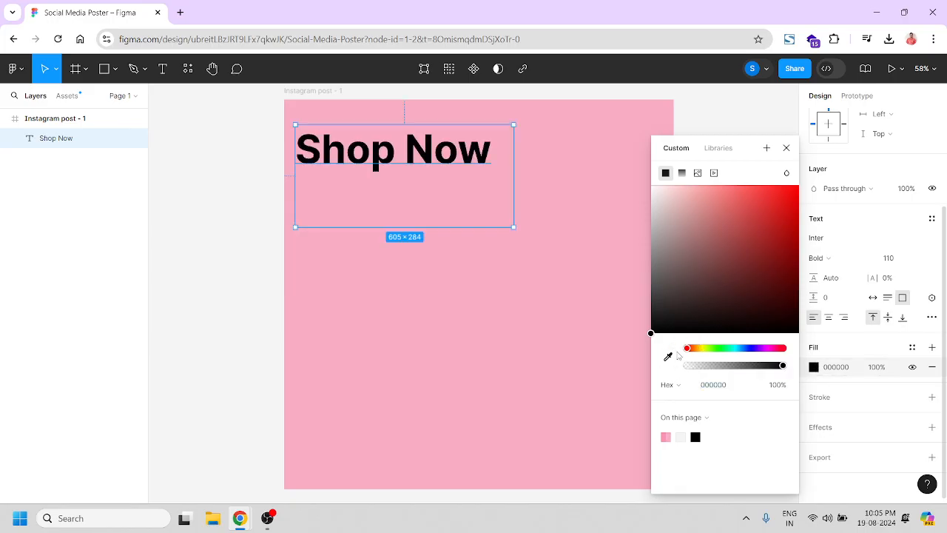
drag(651, 333, 641, 185)
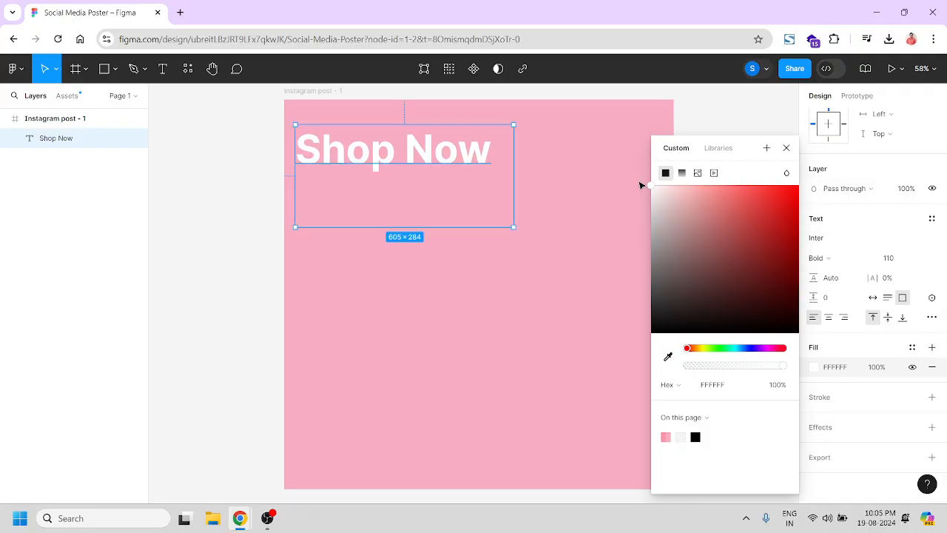
Shorten the "Shop Now" text box to a height of about 133 so it fits the heading closely.
click(710, 120)
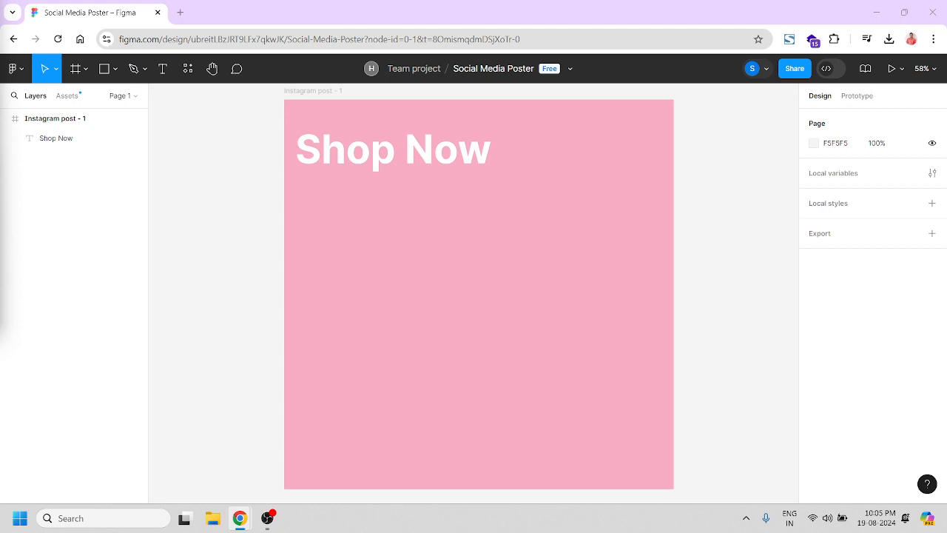
click(479, 151)
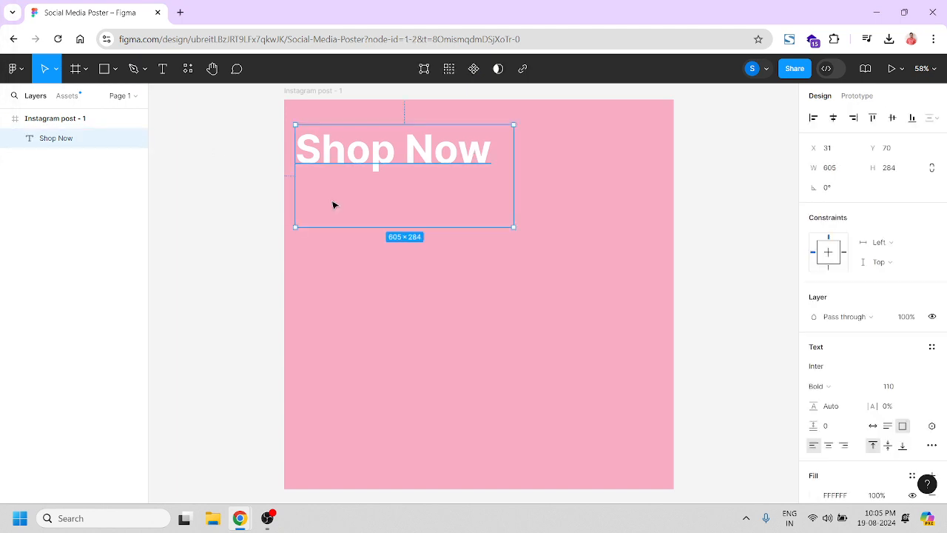
drag(402, 226, 399, 173)
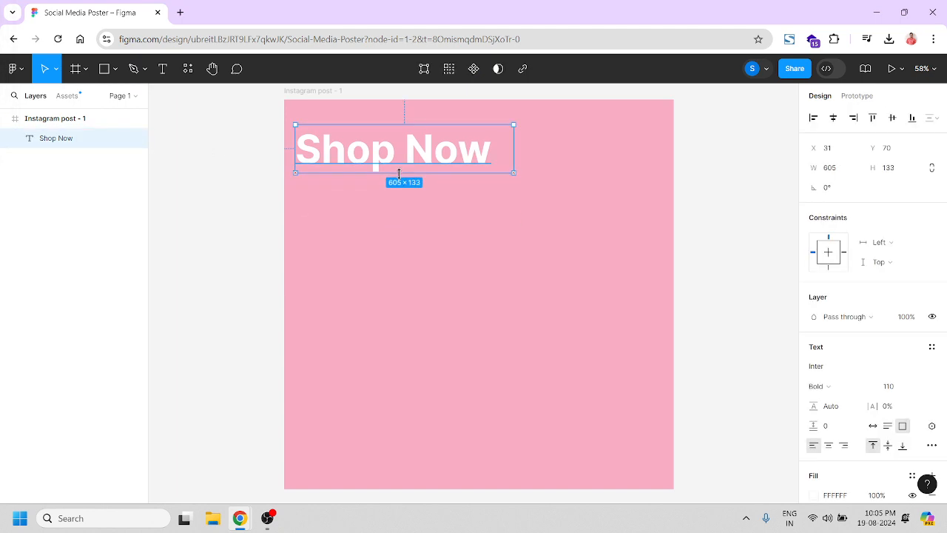
click(721, 199)
Add a text box of about 718 × 289 below the heading, reading "Special" and "Discount" on two lines.
key(t)
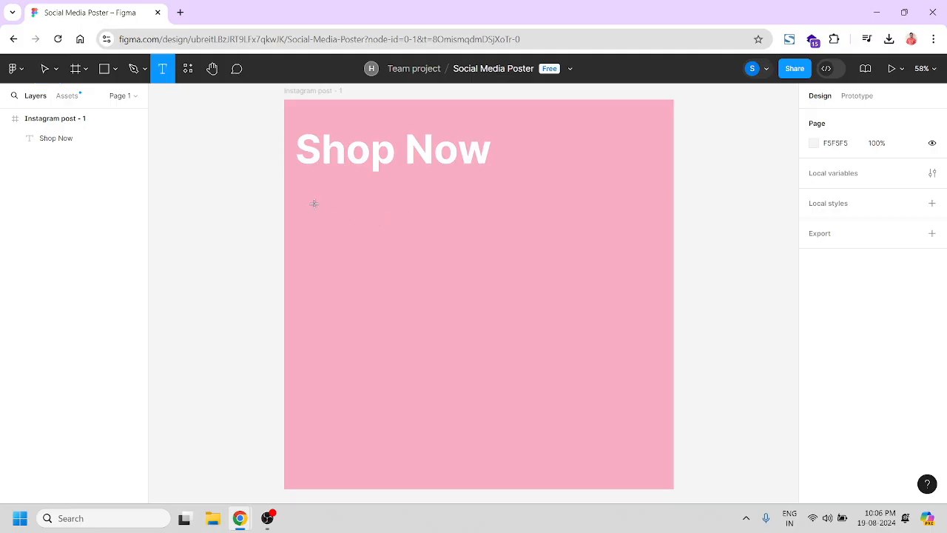
drag(297, 190, 556, 294)
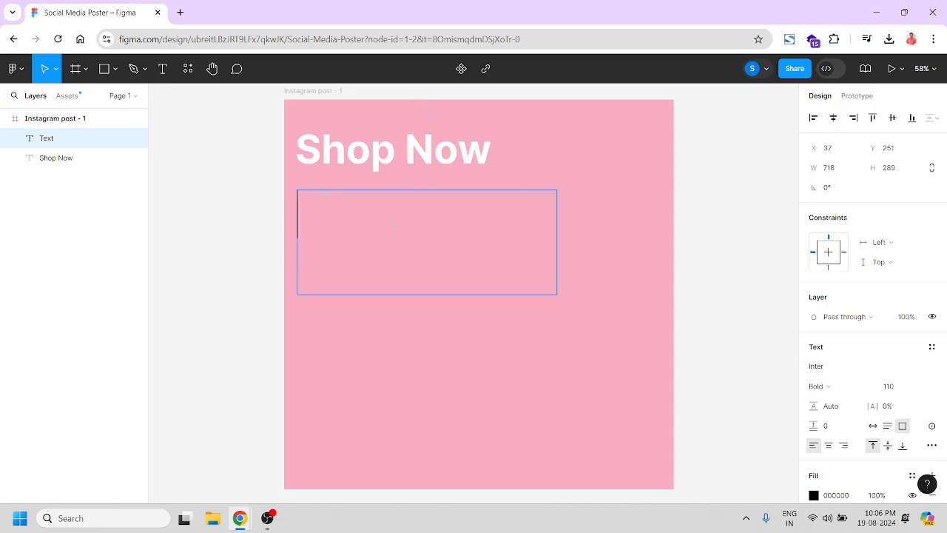
text(Special)
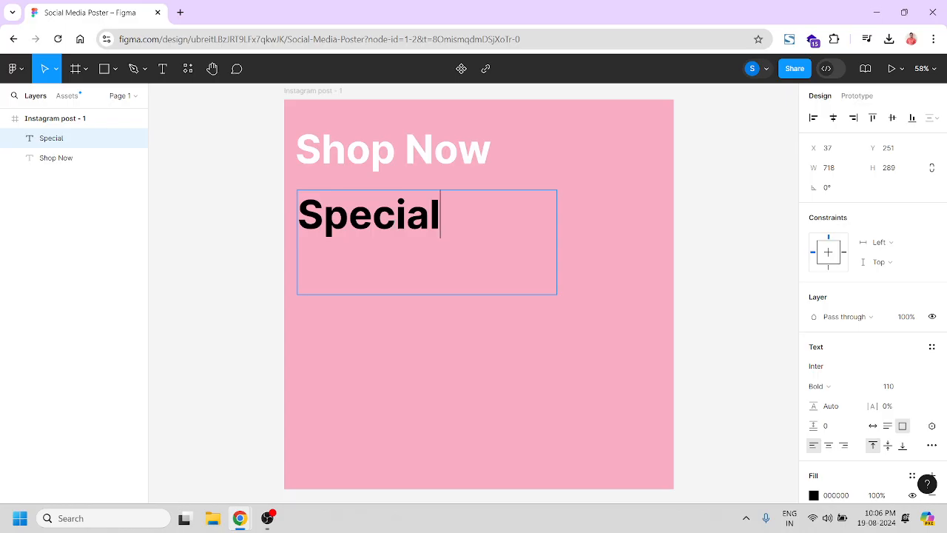
key(Return)
text(Disc)
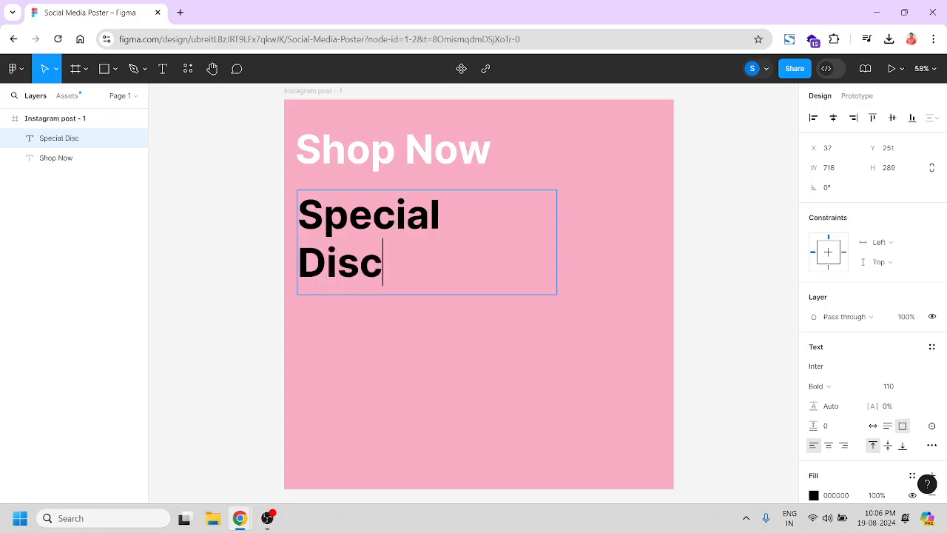
text(ount)
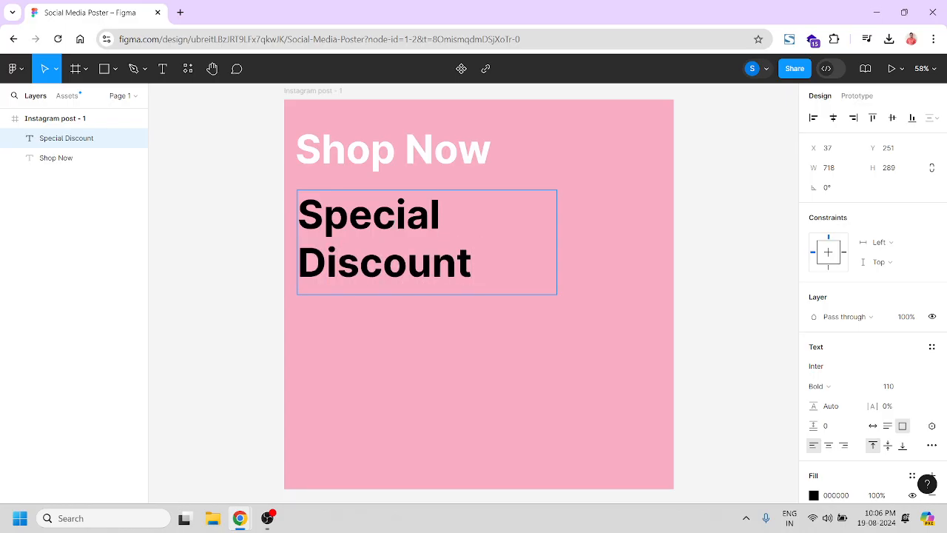
key(BackSpace)
Reduce the font size of the whole "Special Discount" text to 61.
key(ctrl+a)
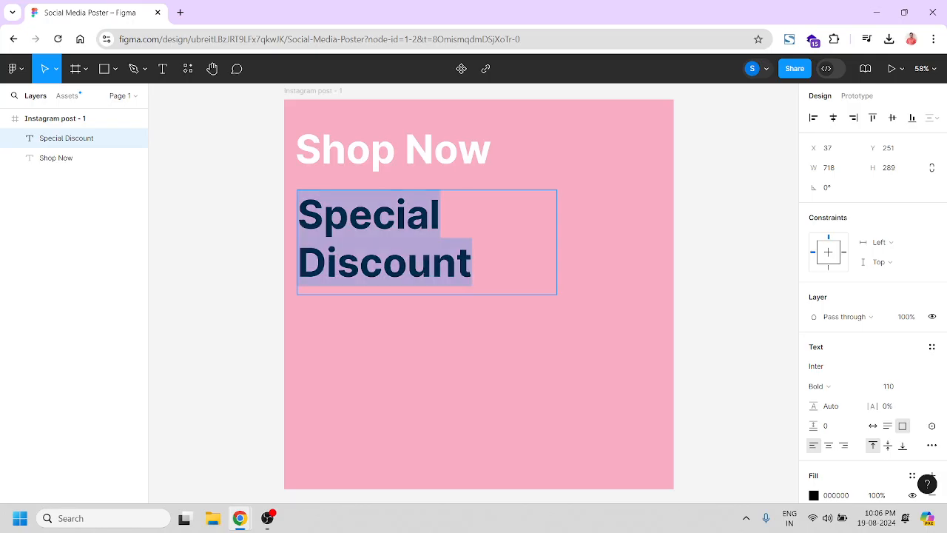
key(ctrl+shift+comma)
key(ctrl+shift+comma)
key(ctrl+shift+comma)
key(ctrl+shift+comma)
key(ctrl+shift+comma)
key(ctrl+shift+comma)
key(ctrl+shift+comma)
key(ctrl+shift+comma)
key(ctrl+shift+comma)
key(ctrl+shift+comma)
key(ctrl+shift+comma)
key(ctrl+shift+comma)
key(ctrl+shift+comma)
key(ctrl+shift+comma)
key(ctrl+shift+comma)
key(ctrl+shift+comma)
key(ctrl+shift+comma)
key(ctrl+shift+comma)
key(ctrl+shift+comma)
key(ctrl+shift+comma)
key(ctrl+shift+comma)
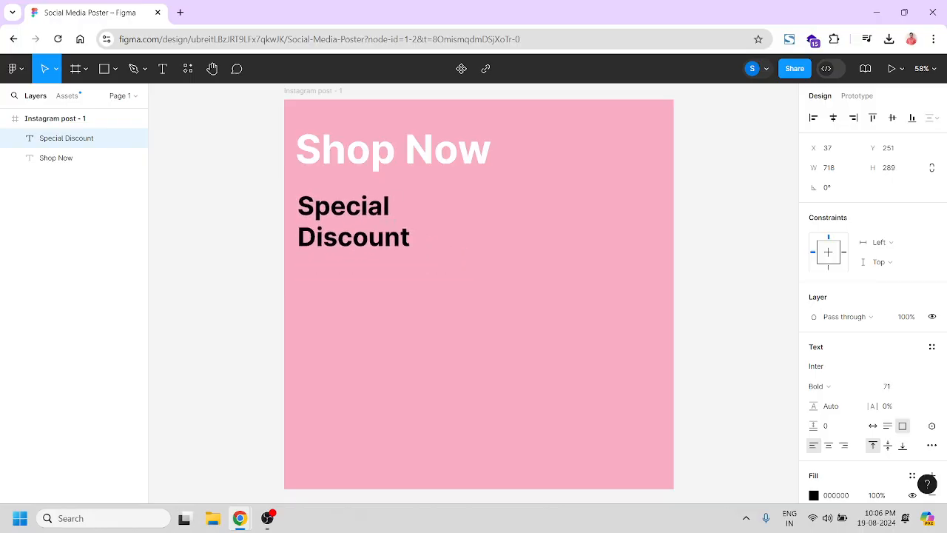
key(ctrl+shift+comma)
key(ctrl+shift+comma)
key(ctrl+shift+comma)
key(ctrl+shift+comma)
key(ctrl+shift+comma)
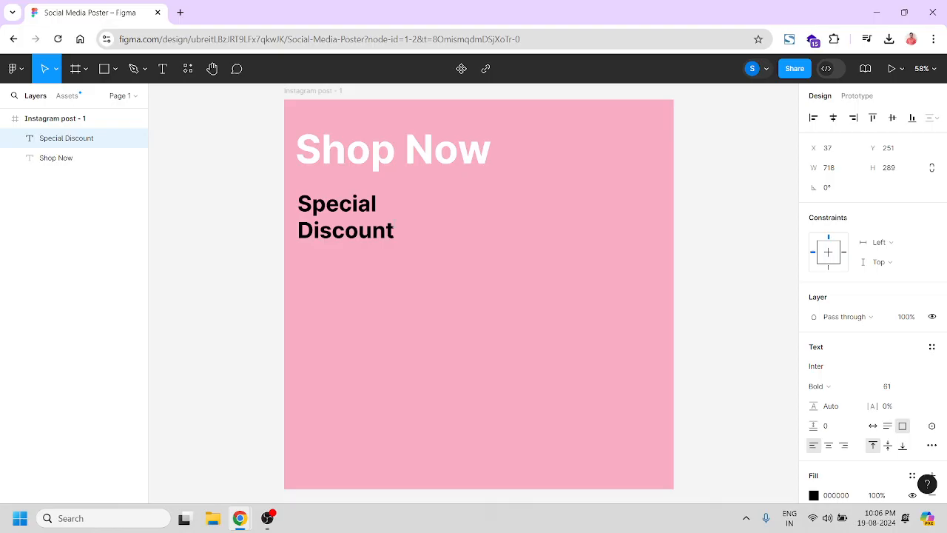
Join "Special Discount" onto one line and add the lines "UP TO" and "25% OFF" beneath it.
click(376, 204)
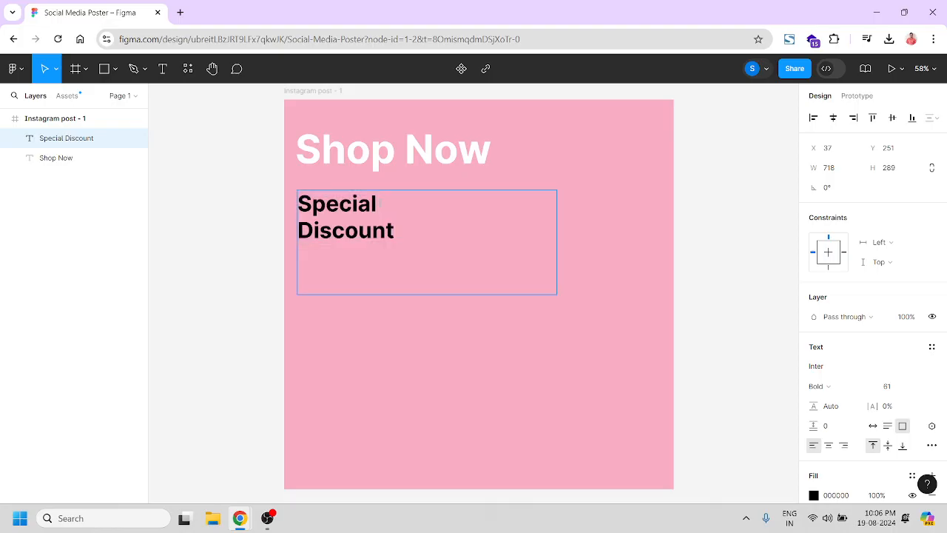
key(Delete)
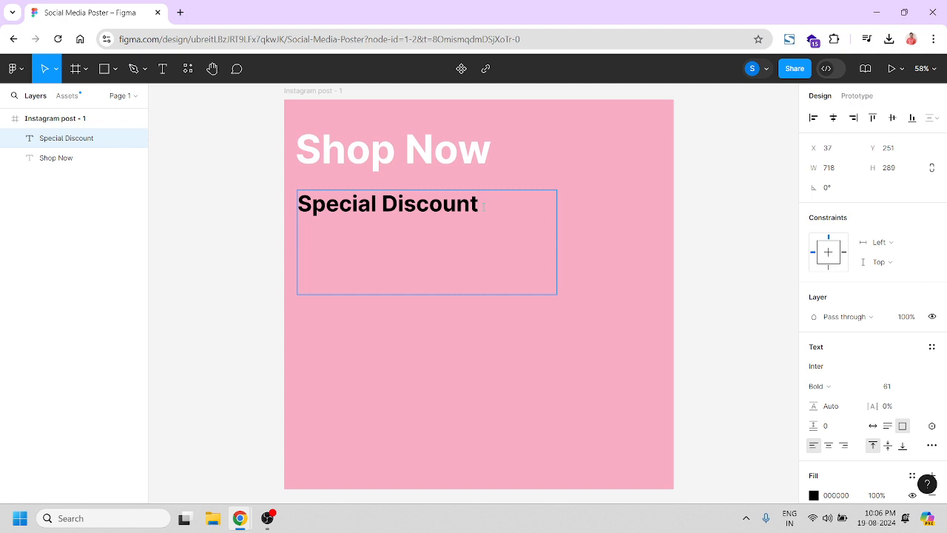
text(UP T)
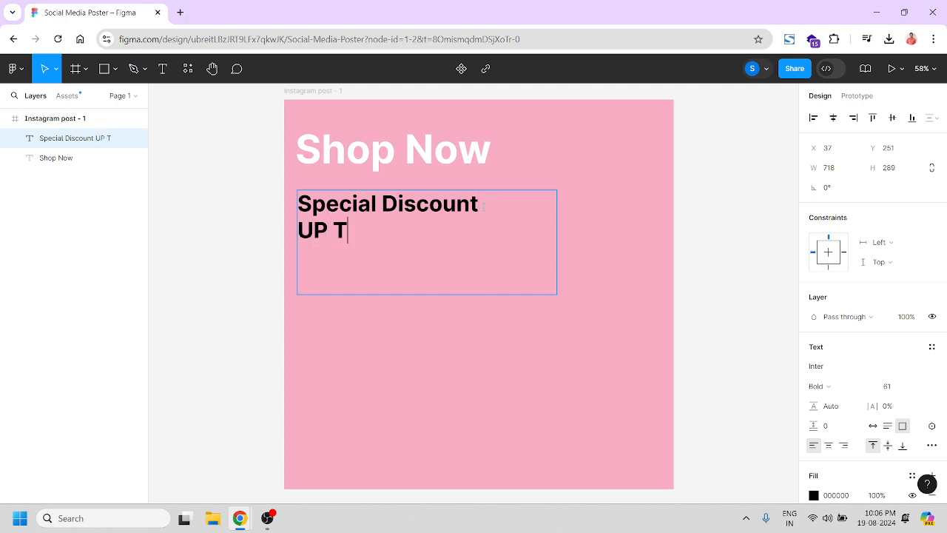
text(O)
key(Return)
text(25)
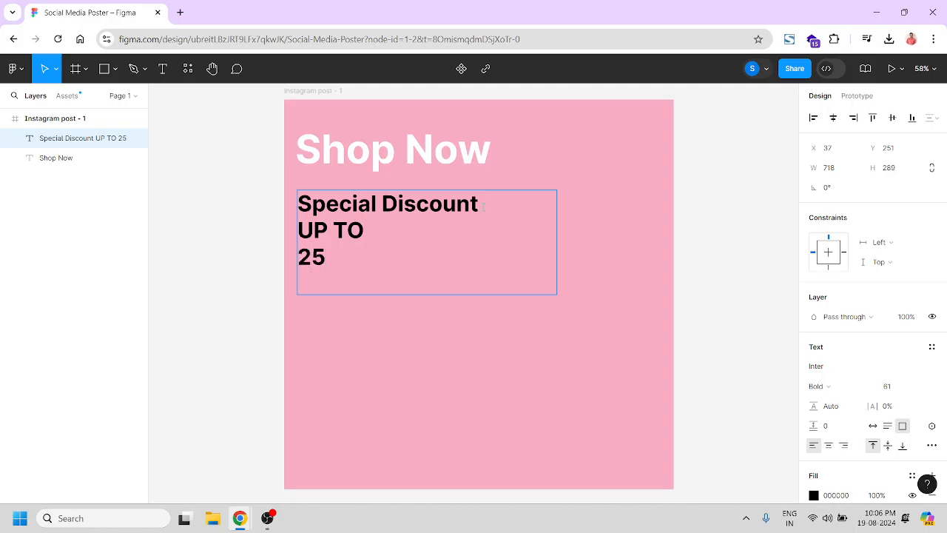
text(% OFFF)
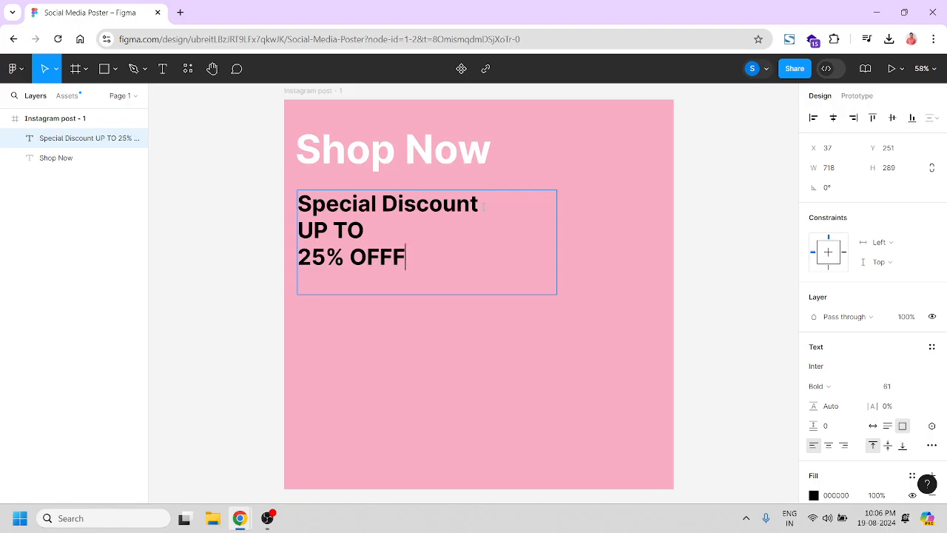
key(BackSpace)
Set only the "UP TO" and "25% OFF" lines in the Hurricane font.
key(shift+Left)
key(shift+Left)
key(shift+Left)
key(shift+Left)
key(shift+Left)
key(shift+Left)
key(shift+Left)
key(shift+Left)
key(shift+Left)
key(shift+Left)
key(shift+Left)
key(shift+Left)
key(shift+Left)
key(shift+Left)
key(shift+Left)
key(shift+Left)
key(shift+Left)
key(shift+Left)
key(shift+Left)
key(shift+Left)
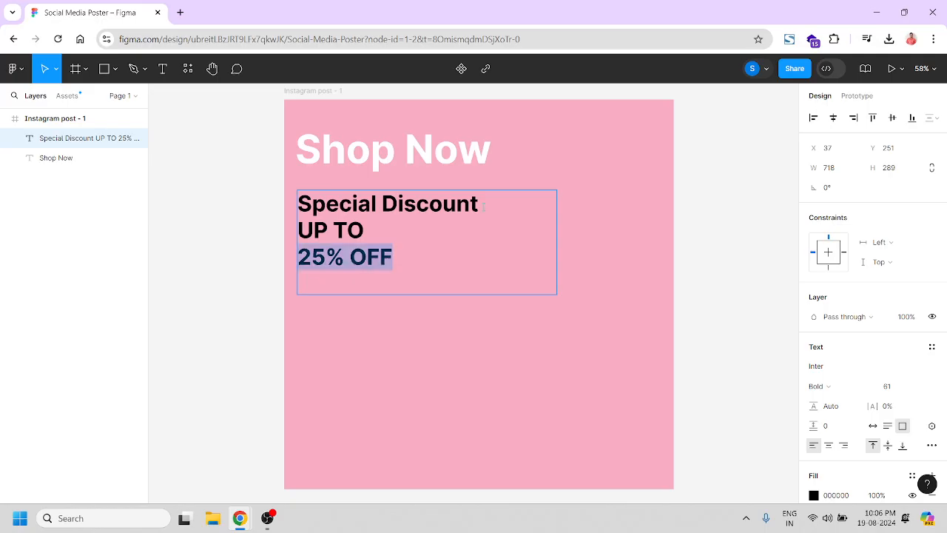
key(shift+Right)
key(shift+Right)
key(shift+Right)
key(shift+Right)
key(shift+Right)
key(shift+Right)
key(shift+Right)
key(shift+Right)
key(shift+Right)
key(shift+Right)
key(shift+Right)
key(shift+Right)
key(shift+Right)
key(shift+Right)
key(shift+Right)
key(shift+Right)
key(shift+Right)
key(shift+Left)
key(shift+Left)
key(shift+Left)
key(shift+Left)
key(shift+Left)
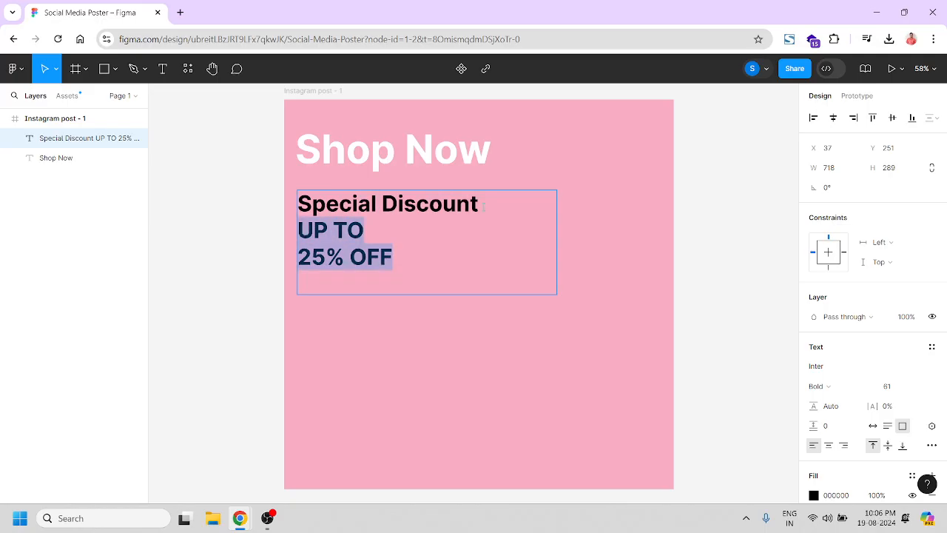
click(825, 367)
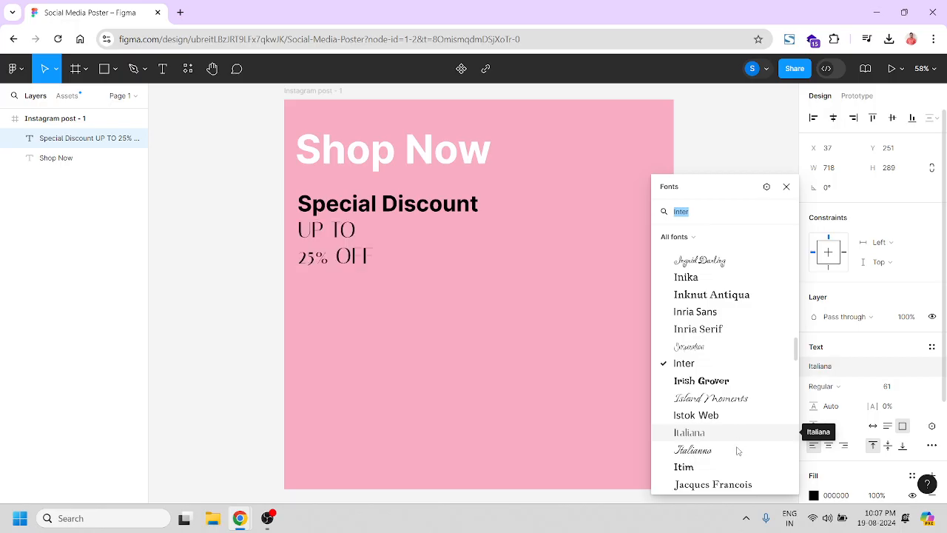
scroll(737, 452, down, 2)
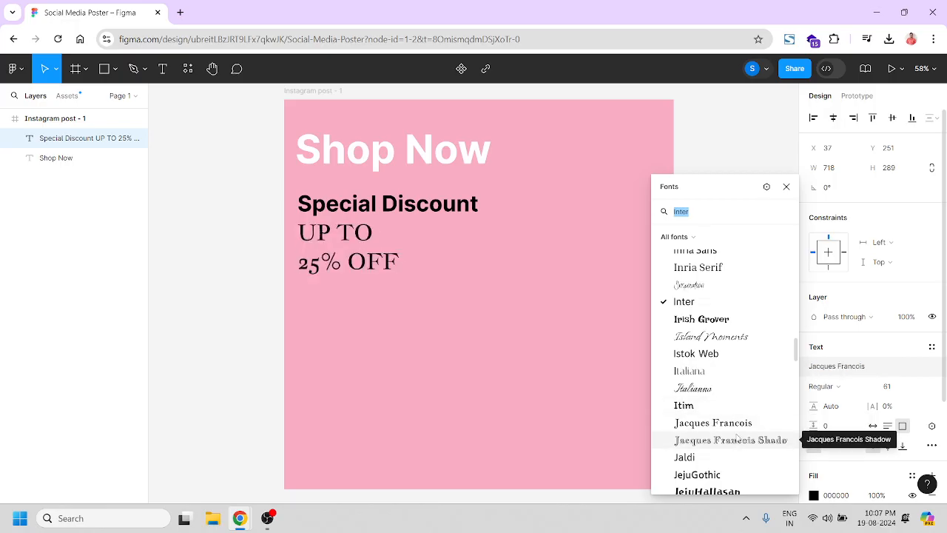
scroll(736, 485, down, 4)
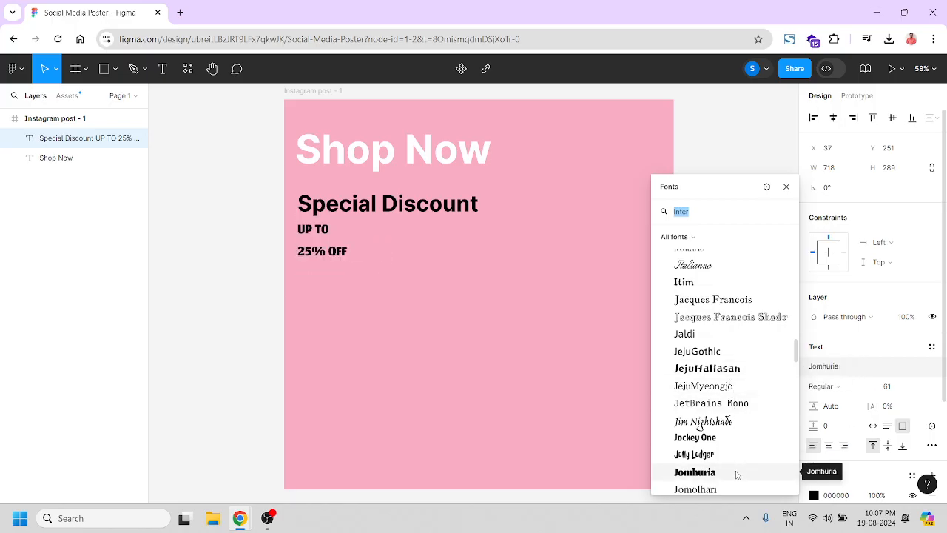
scroll(736, 475, down, 2)
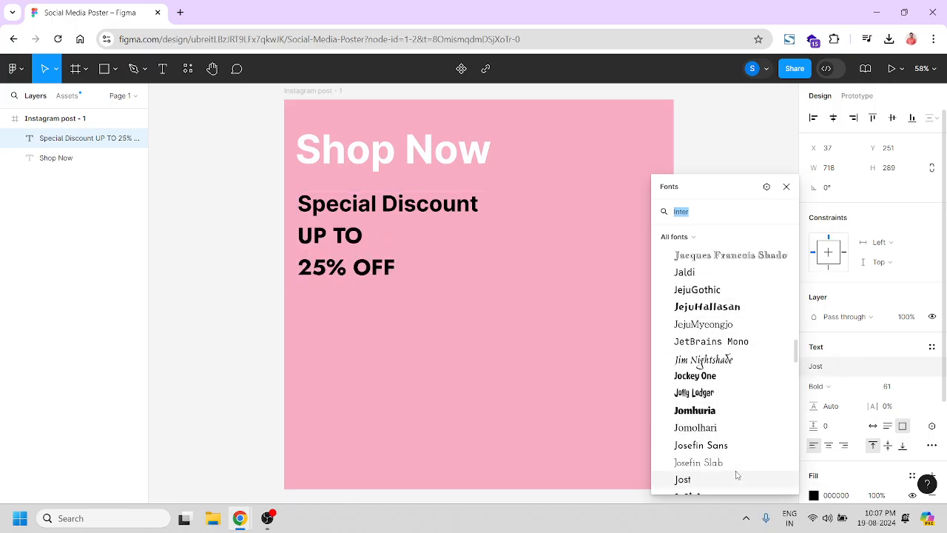
scroll(736, 475, down, 2)
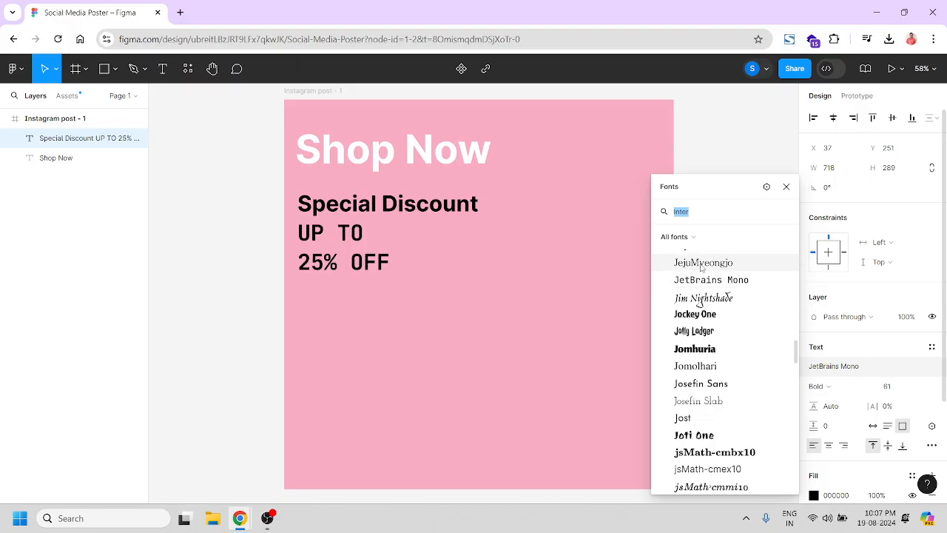
scroll(704, 296, up, 5)
scroll(704, 320, up, 10)
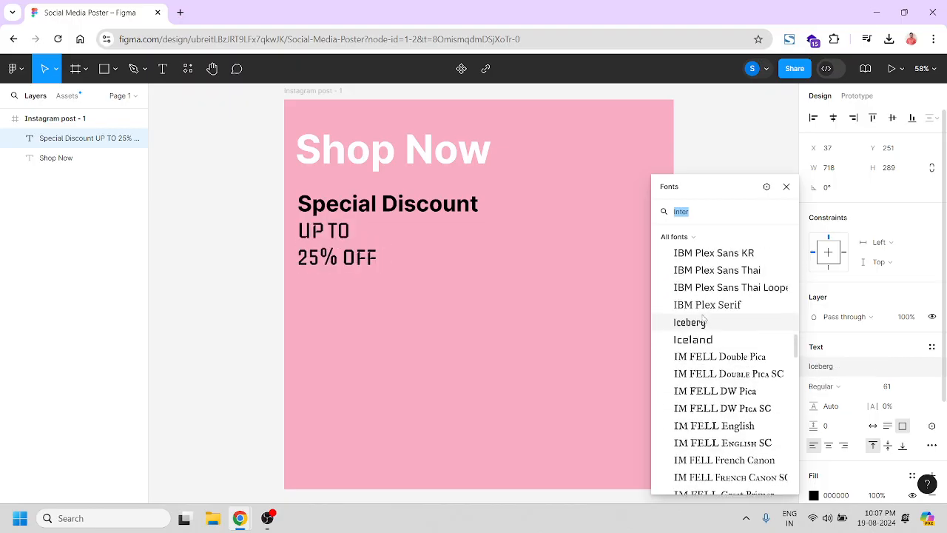
scroll(707, 321, up, 5)
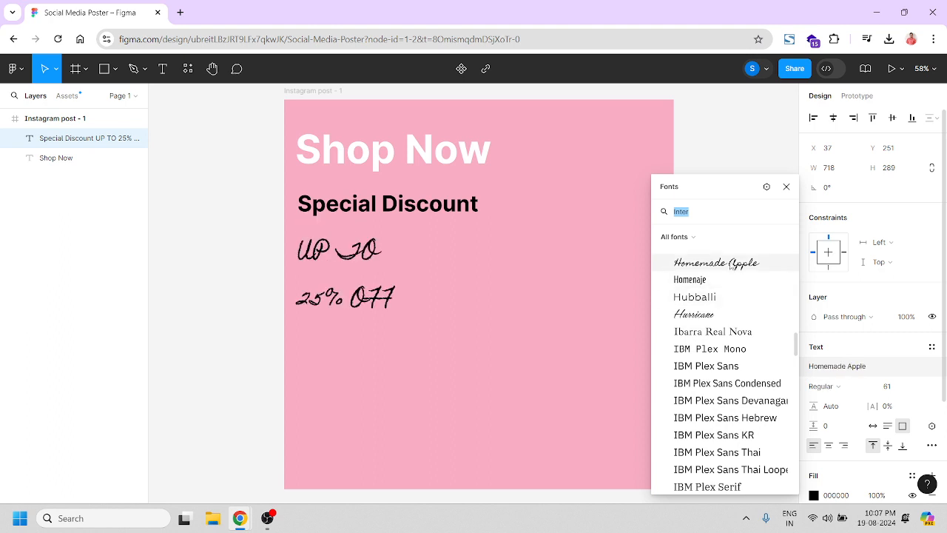
click(730, 314)
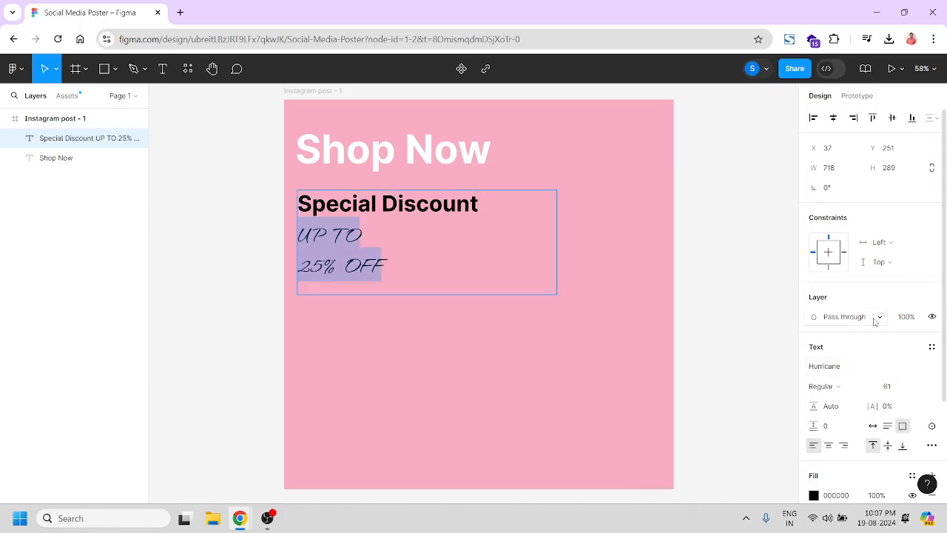
click(869, 319)
click(902, 280)
click(851, 393)
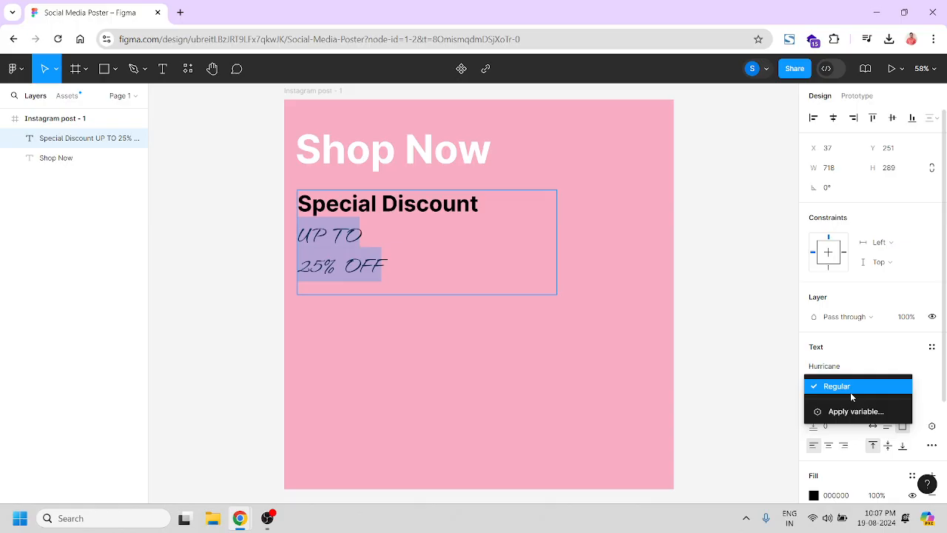
click(871, 349)
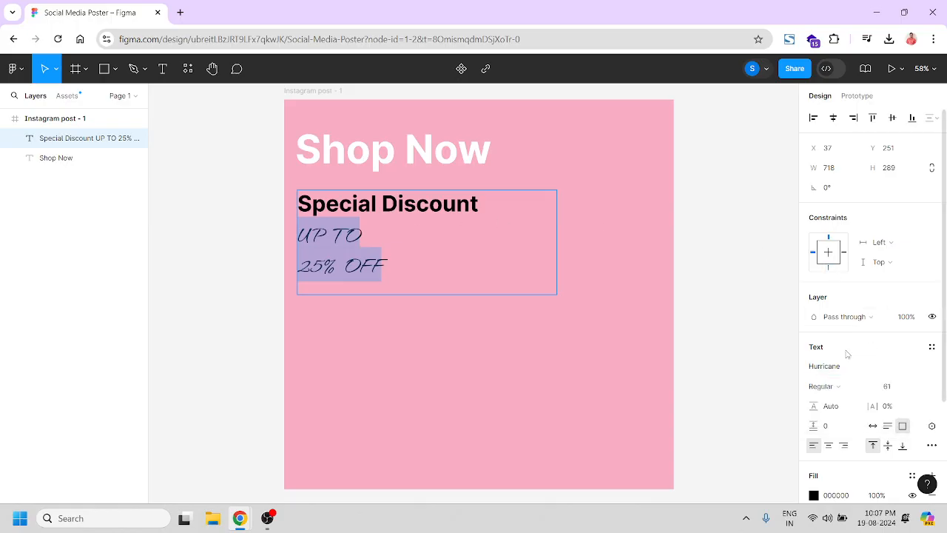
Change the font of the "UP TO" and "25% OFF" lines to Gravitas One.
click(846, 367)
scroll(752, 297, up, 4)
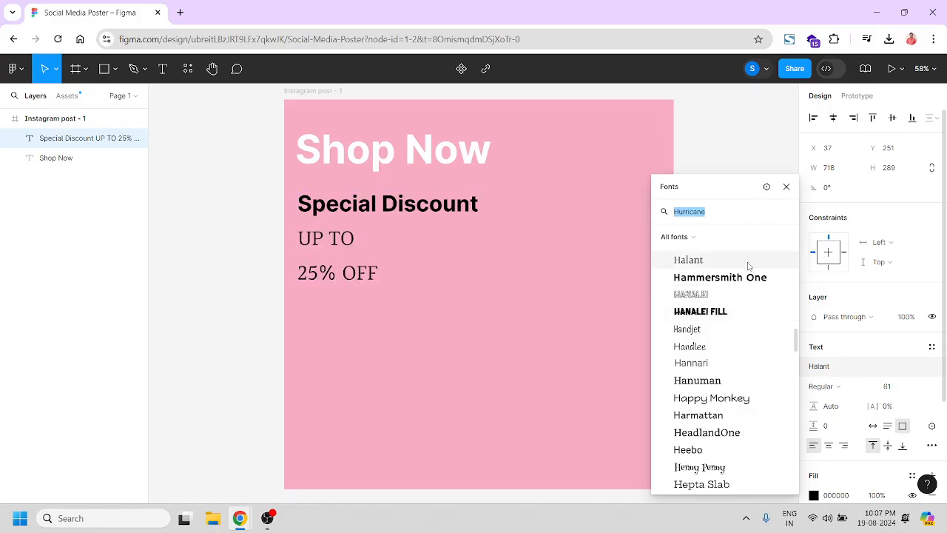
scroll(749, 293, up, 4)
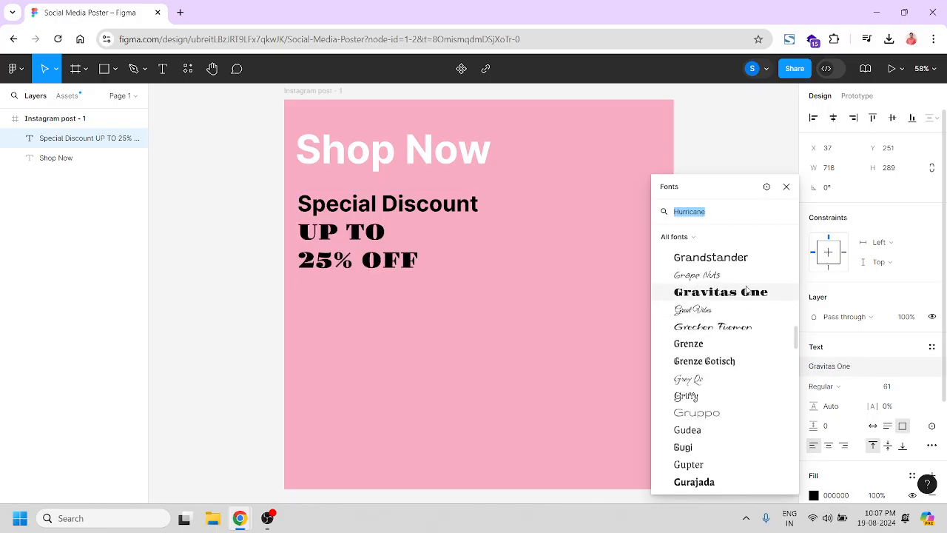
click(747, 291)
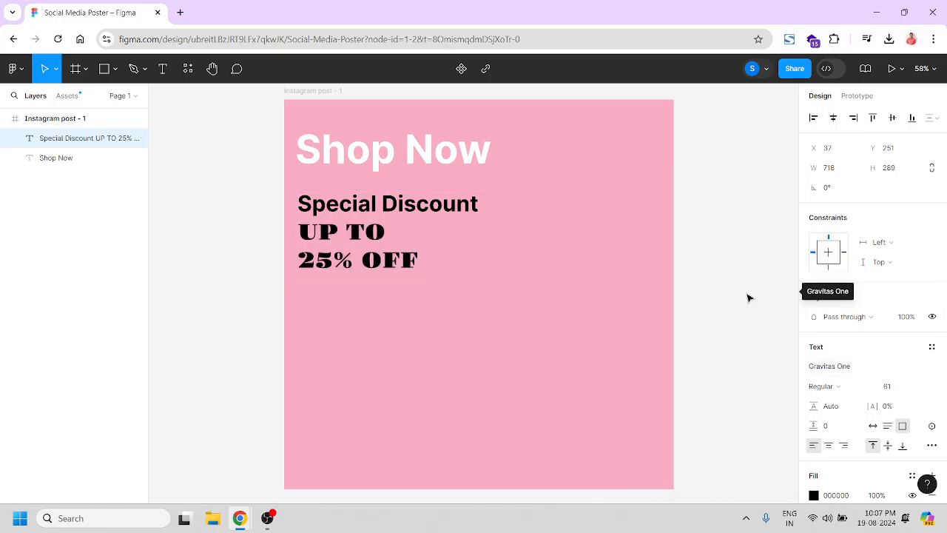
Set the font weight of the "Special Discount" line to Medium, after trying Semi Bold.
double_click(548, 246)
drag(478, 203, 297, 203)
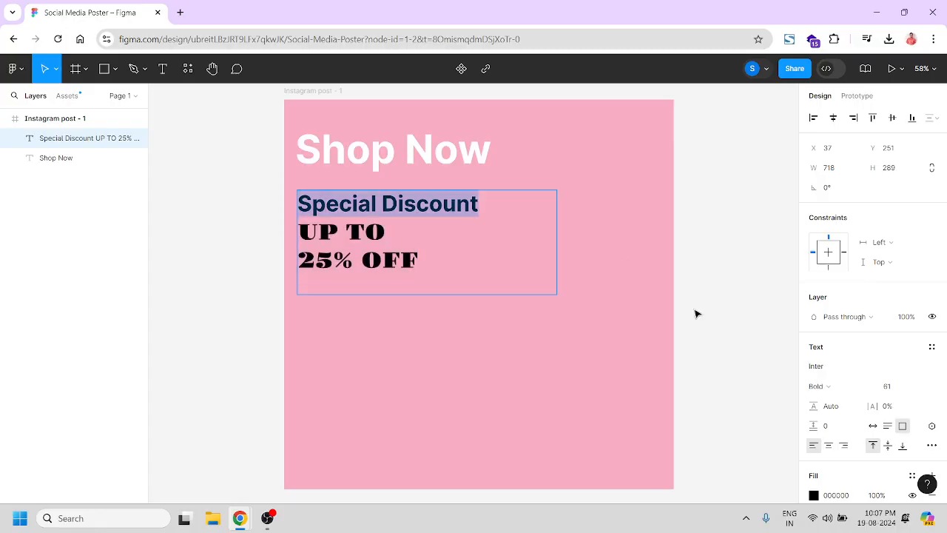
click(837, 391)
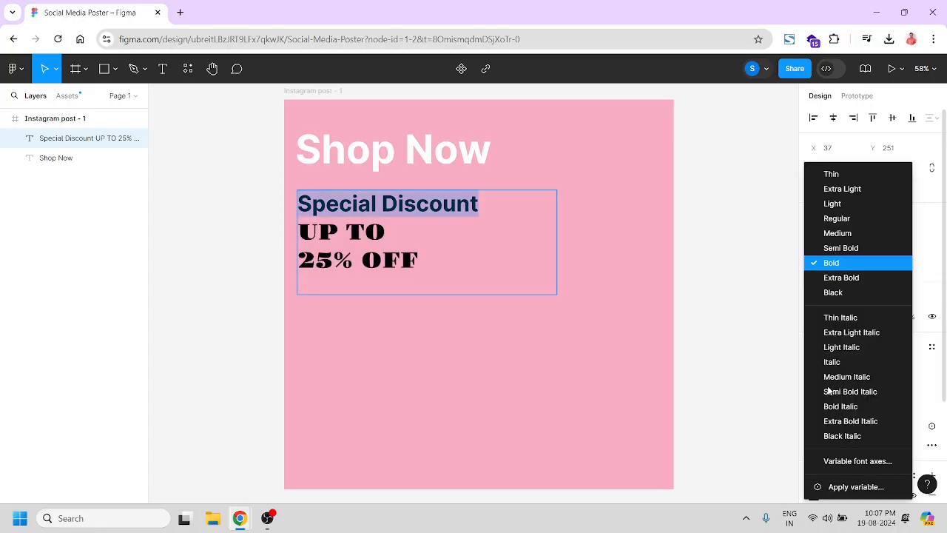
click(853, 249)
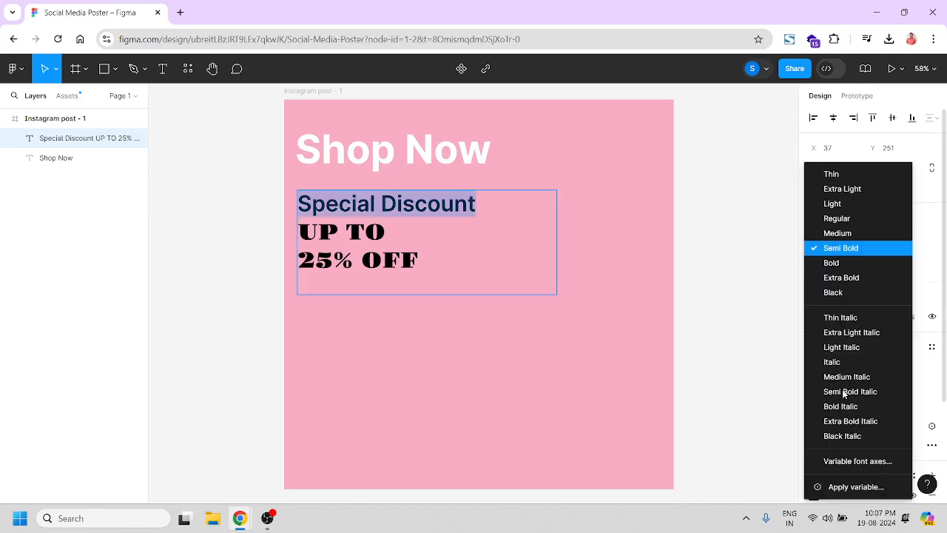
click(835, 386)
click(838, 233)
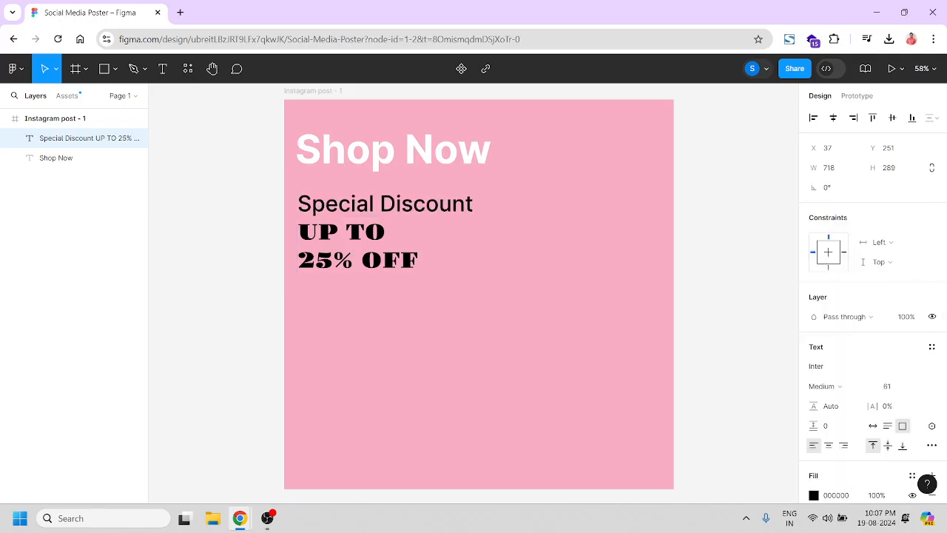
Set the font size of only the "UP TO" and "25% OFF" lines to 85.
click(338, 232)
drag(297, 231, 419, 263)
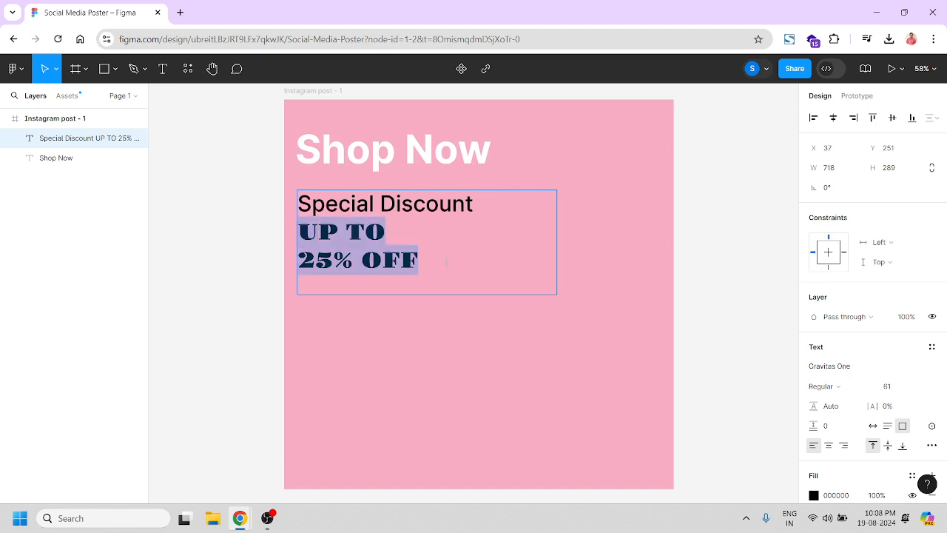
click(892, 389)
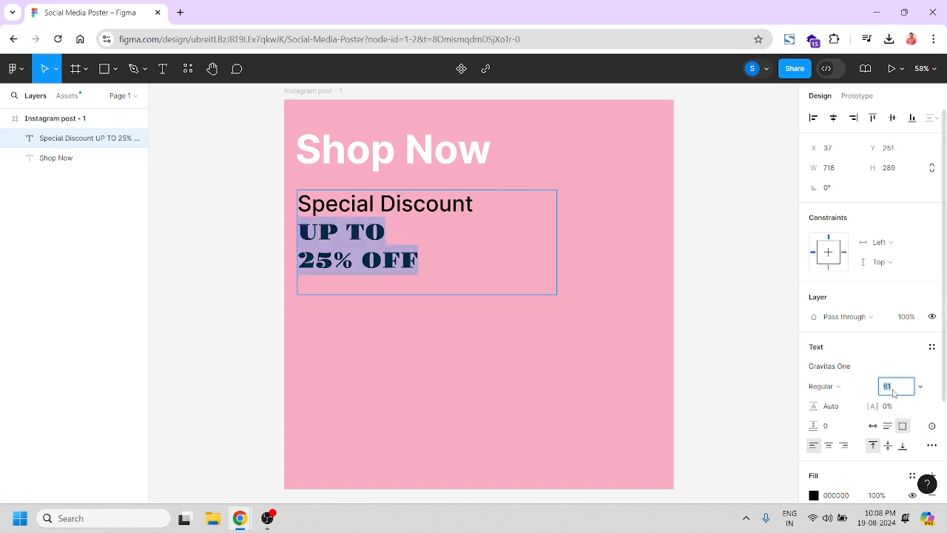
key(Return)
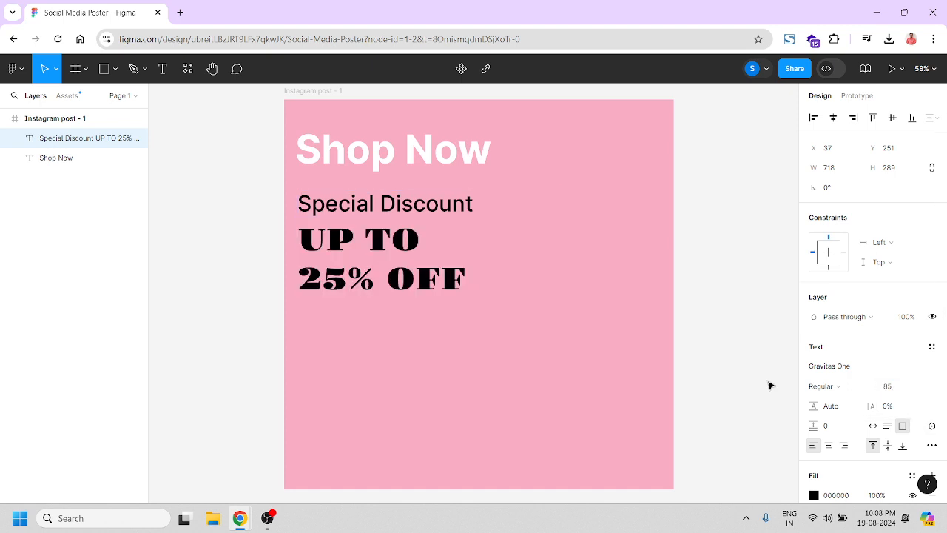
key(Escape)
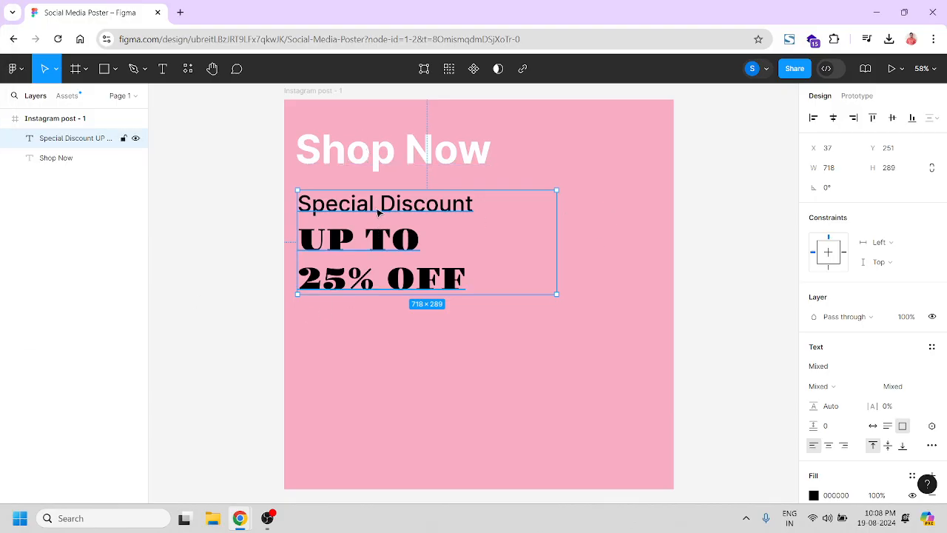
Change the fill of the whole "Special Discount UP TO 25% OFF" text to white (FFFFFF).
scroll(826, 442, down, 2)
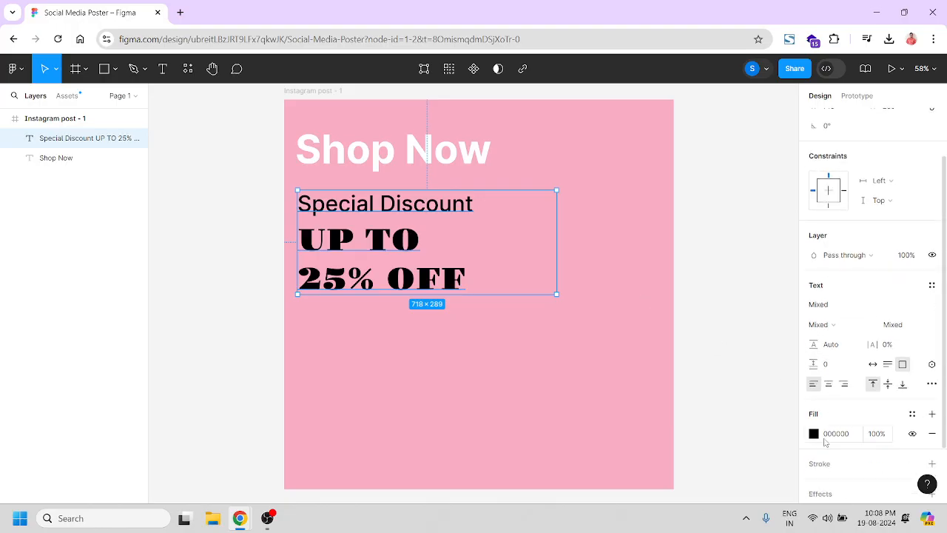
click(813, 434)
drag(725, 328, 640, 182)
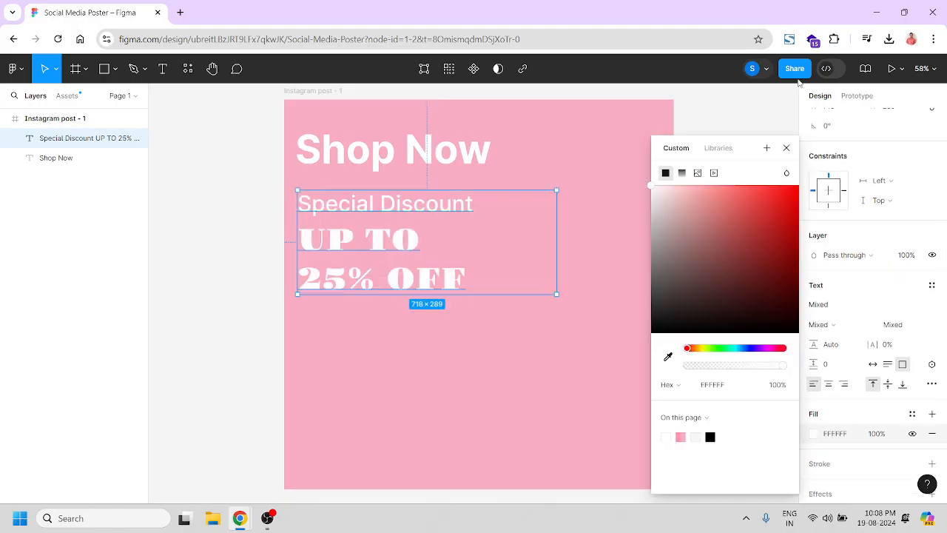
click(750, 120)
Move the "Shop Now" heading and the discount text together to the lower part of the poster, with the heading at about Y 555.
click(431, 156)
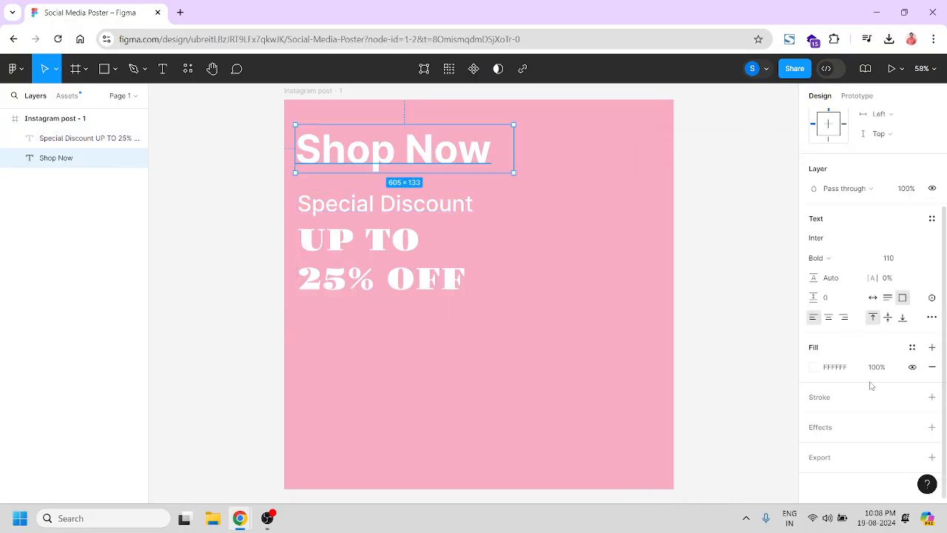
click(694, 234)
click(382, 157)
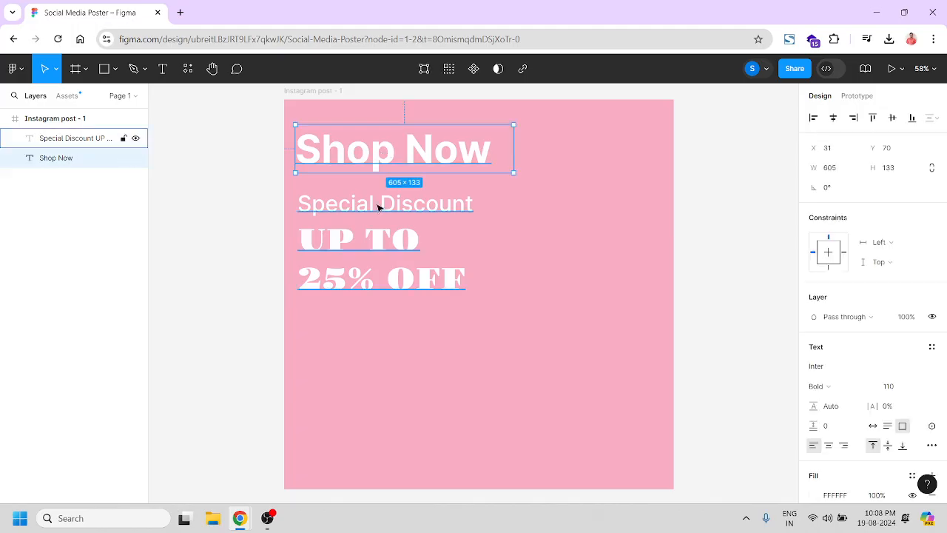
shift+click(377, 208)
drag(380, 205, 384, 382)
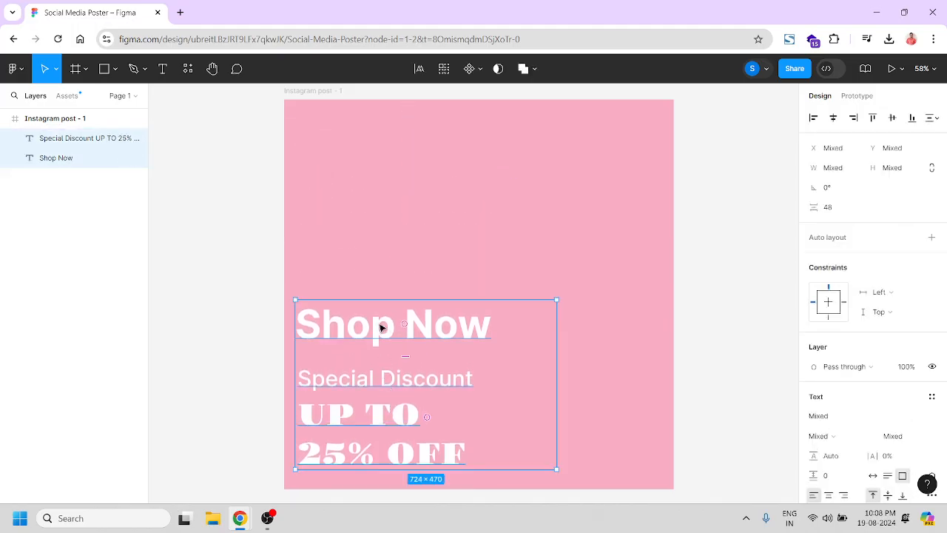
Change the fill of both the heading and the discount text to black (000000), after trying grey and the poster's pink.
scroll(878, 430, down, 3)
click(814, 369)
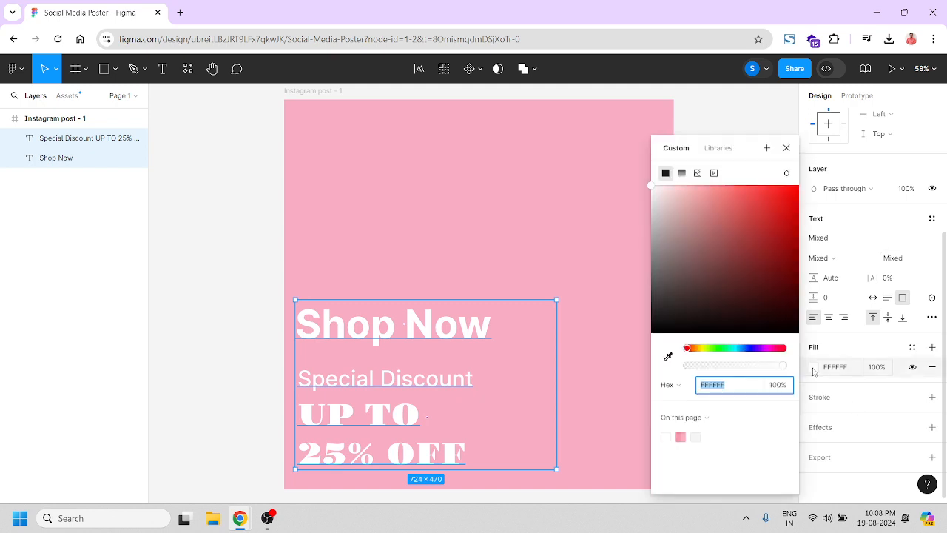
drag(671, 204, 650, 222)
click(668, 357)
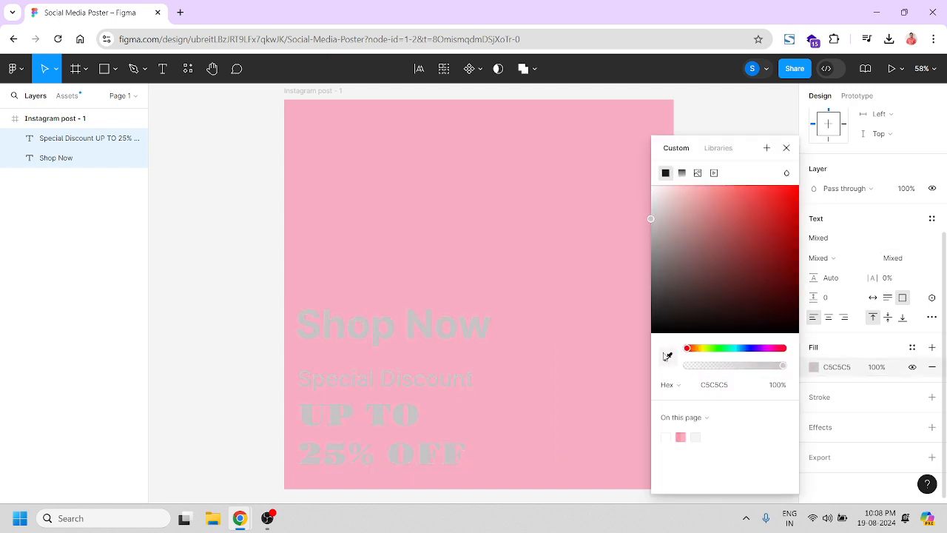
click(473, 230)
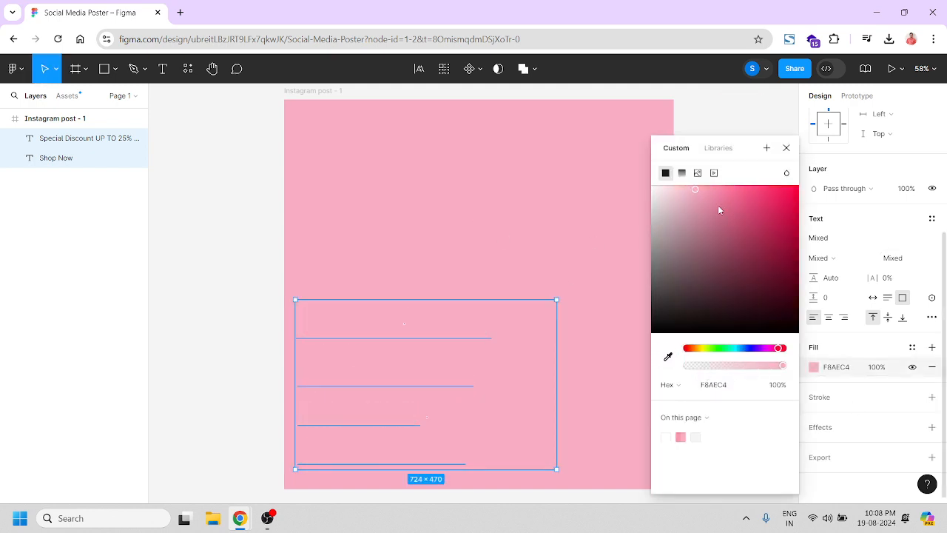
drag(696, 194, 726, 323)
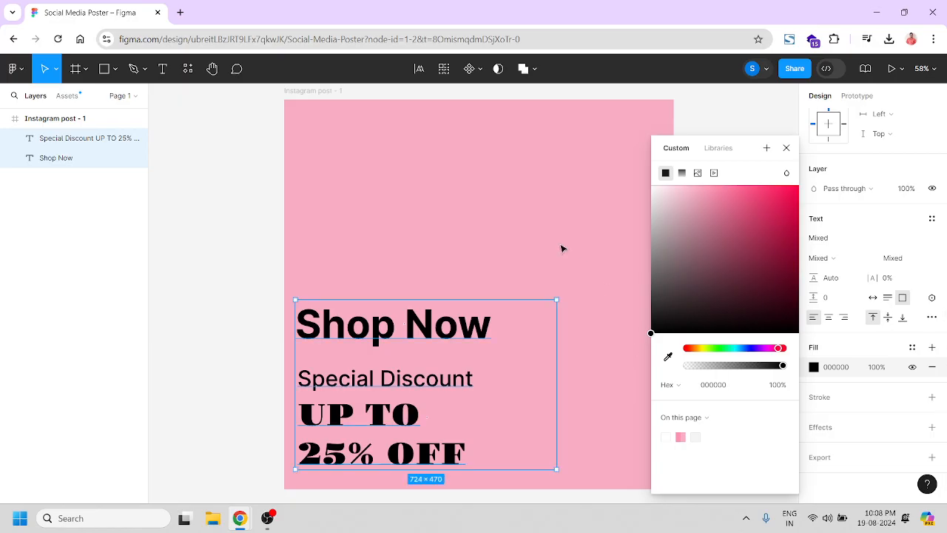
click(516, 235)
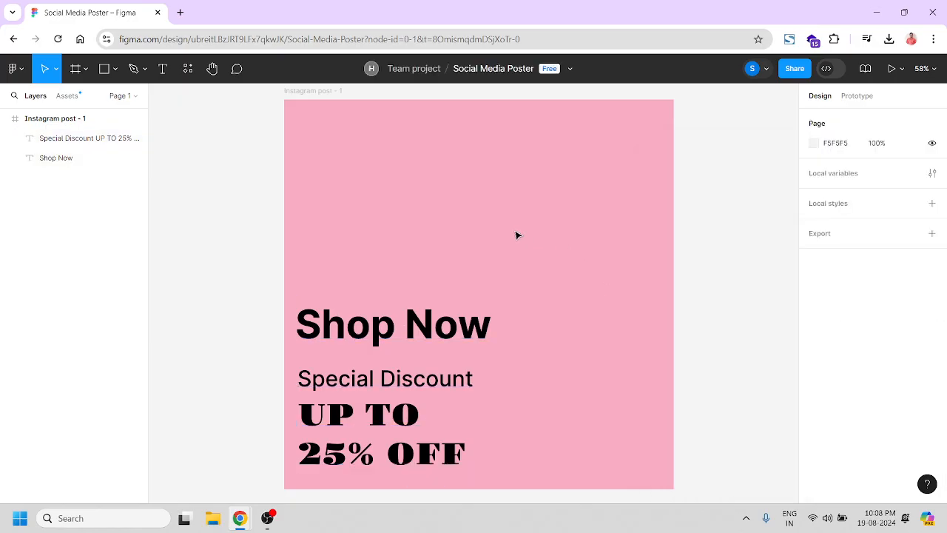
click(403, 332)
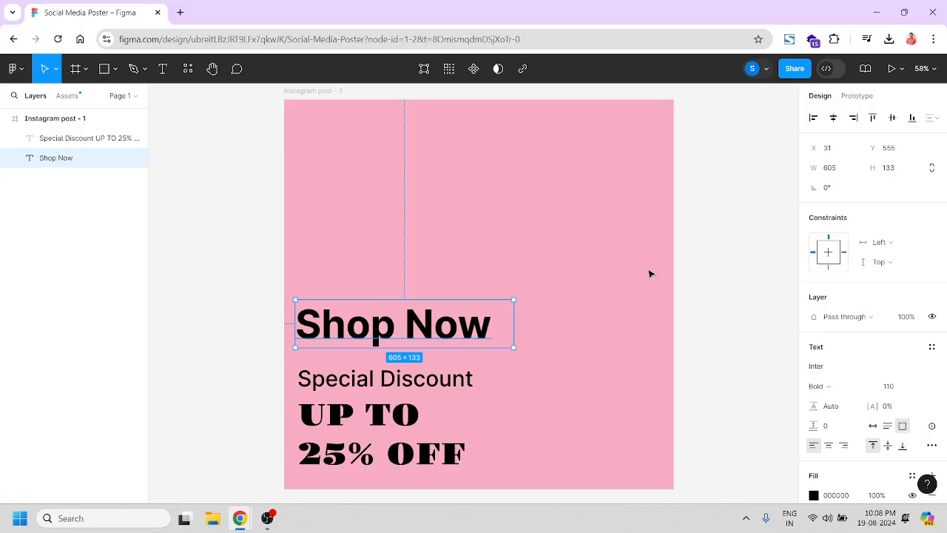
click(712, 271)
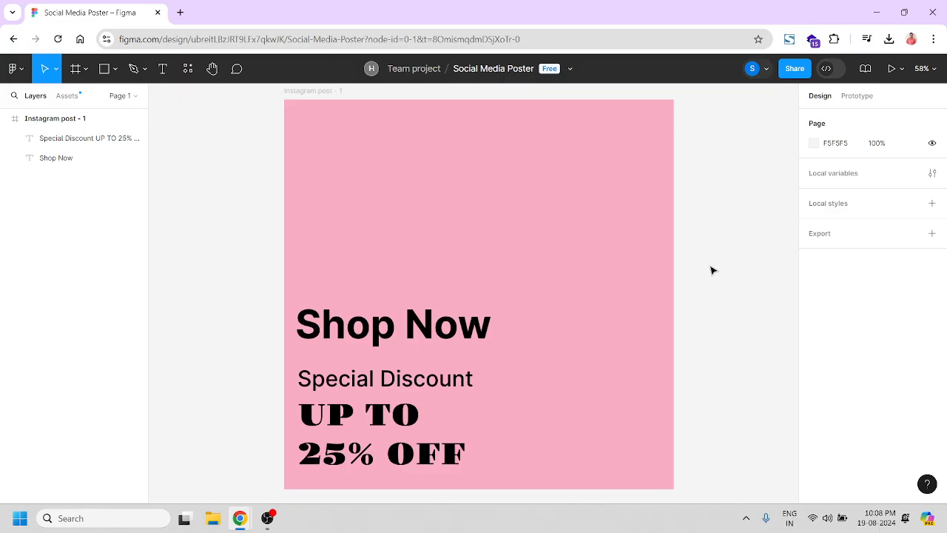
Bring the image fashions.jpg from the Downloads folder in File Explorer onto the poster beside the text.
click(212, 521)
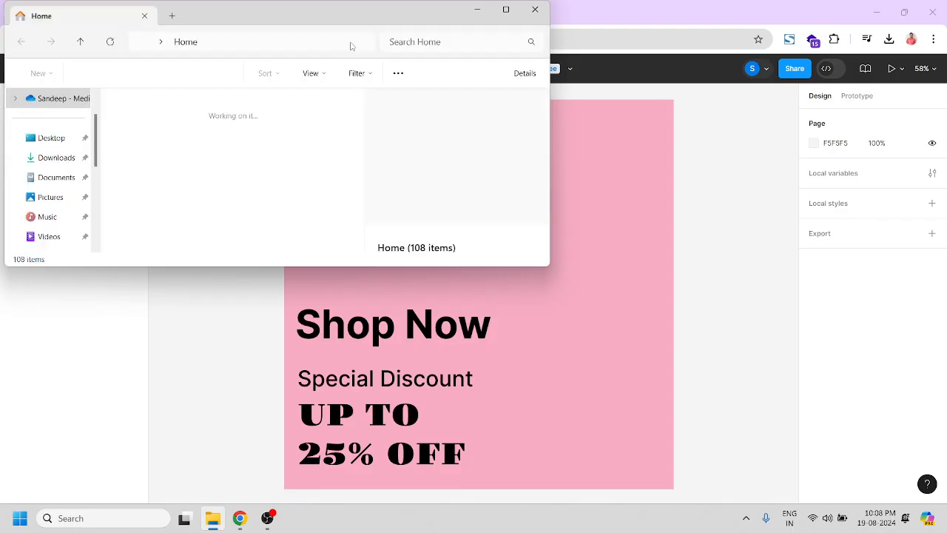
click(52, 141)
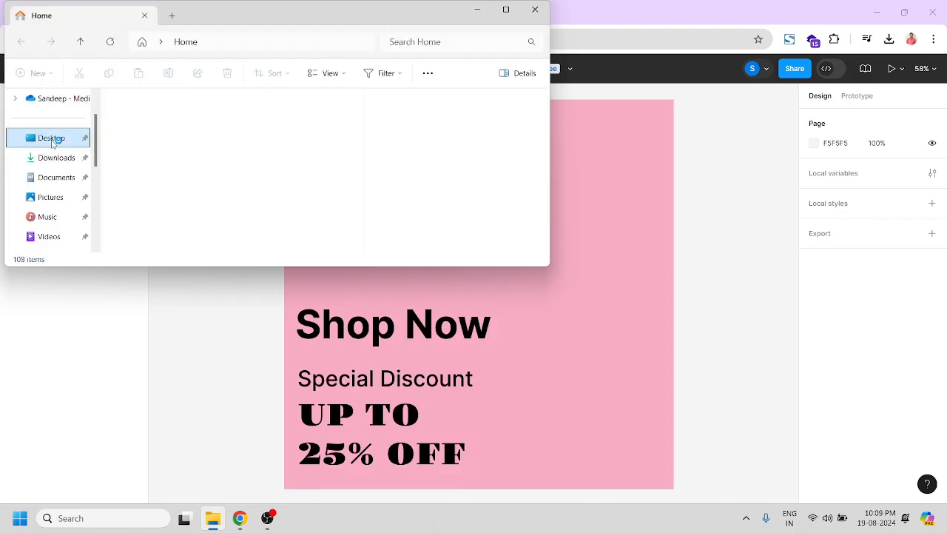
click(54, 160)
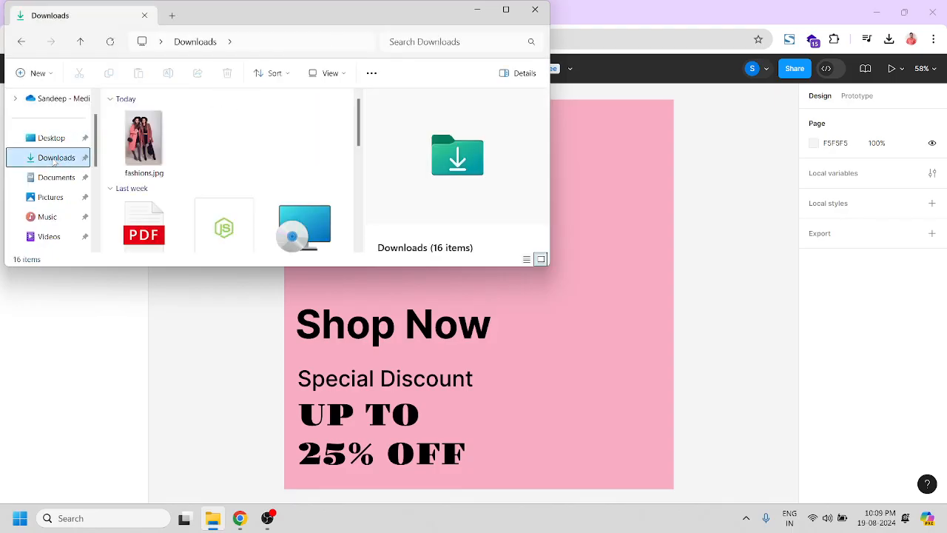
drag(142, 140, 591, 333)
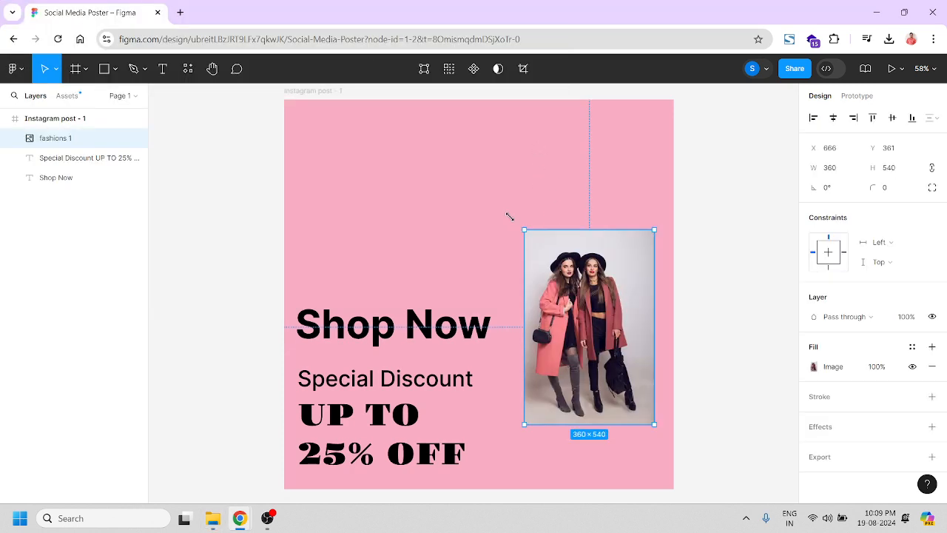
Enlarge the fashion photo proportionally to about 585 × 878 and send it behind the text.
drag(510, 216, 442, 130)
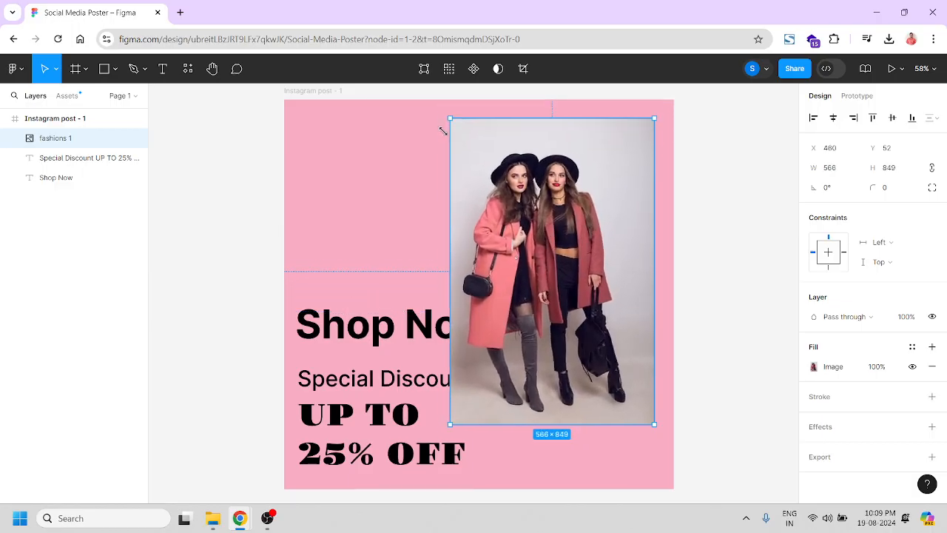
drag(581, 235, 583, 263)
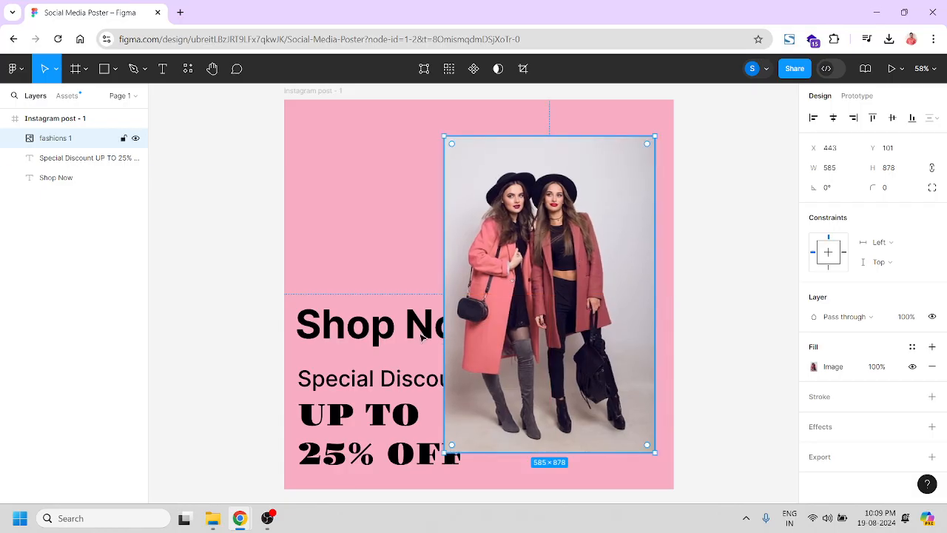
right_click(548, 274)
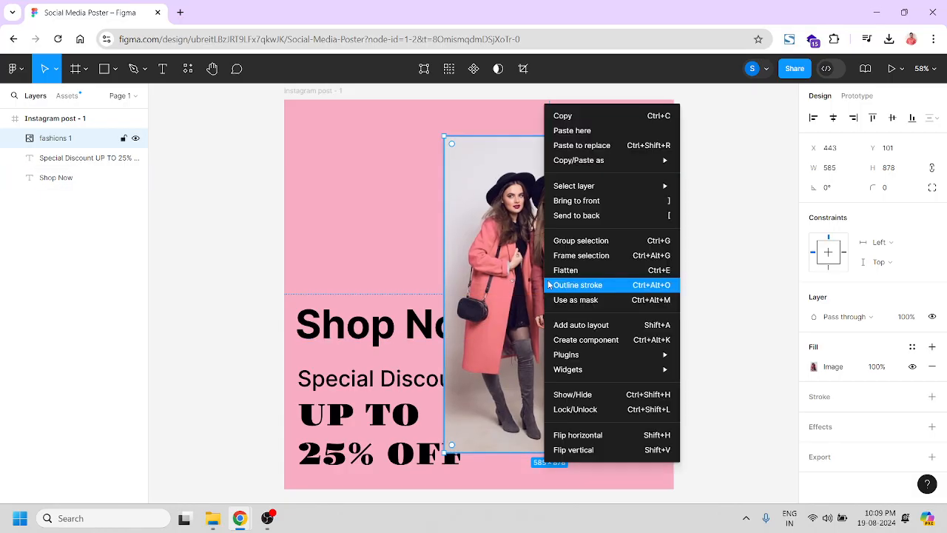
click(595, 216)
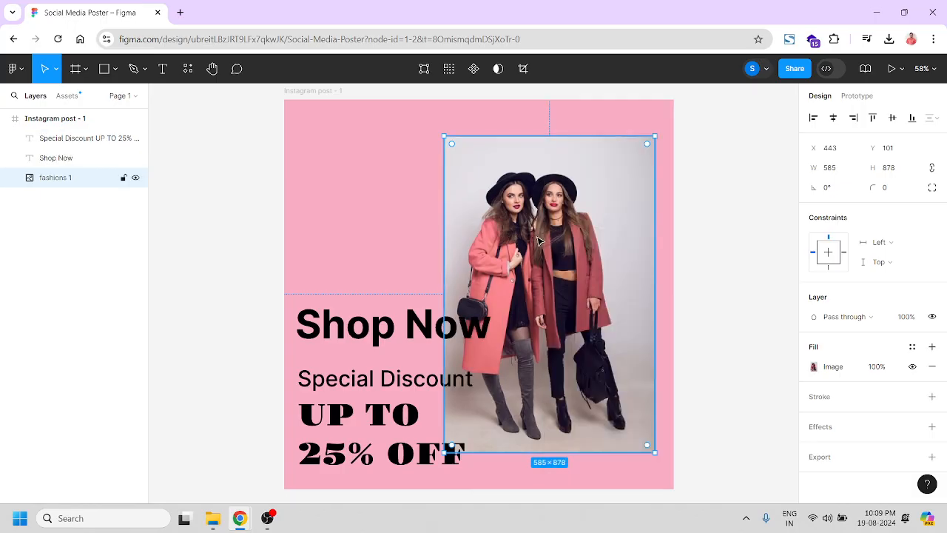
Reposition the fashion photo in the upper right of the poster at X 445, Y 50.
drag(539, 241, 560, 205)
key(shift+Down)
key(shift+Down)
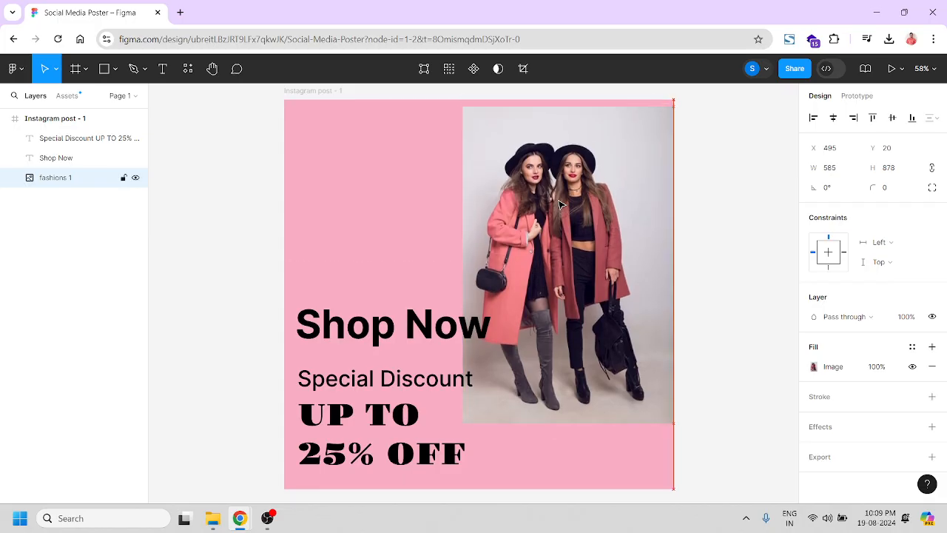
key(shift+Down)
key(shift+Down)
key(shift+Down)
key(shift+Left)
key(shift+Left)
key(shift+Left)
key(shift+Left)
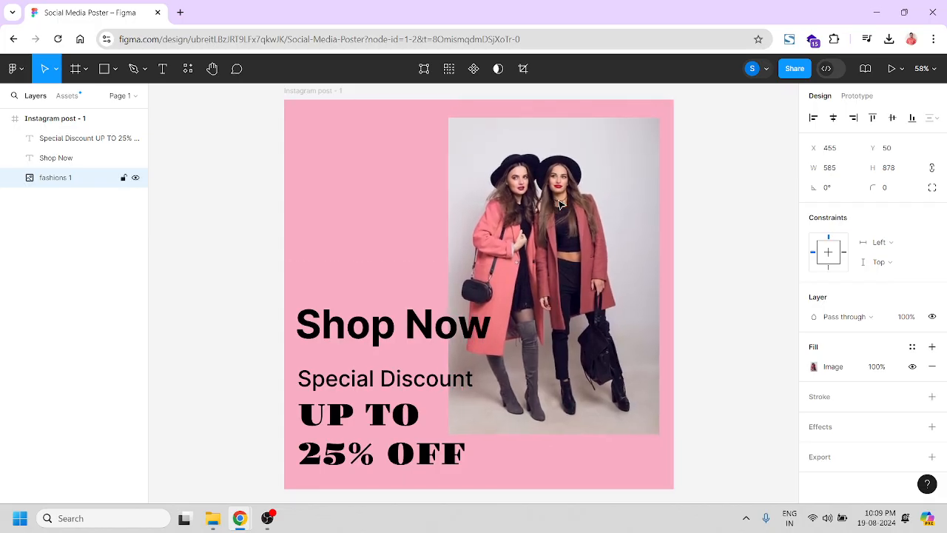
key(shift+Left)
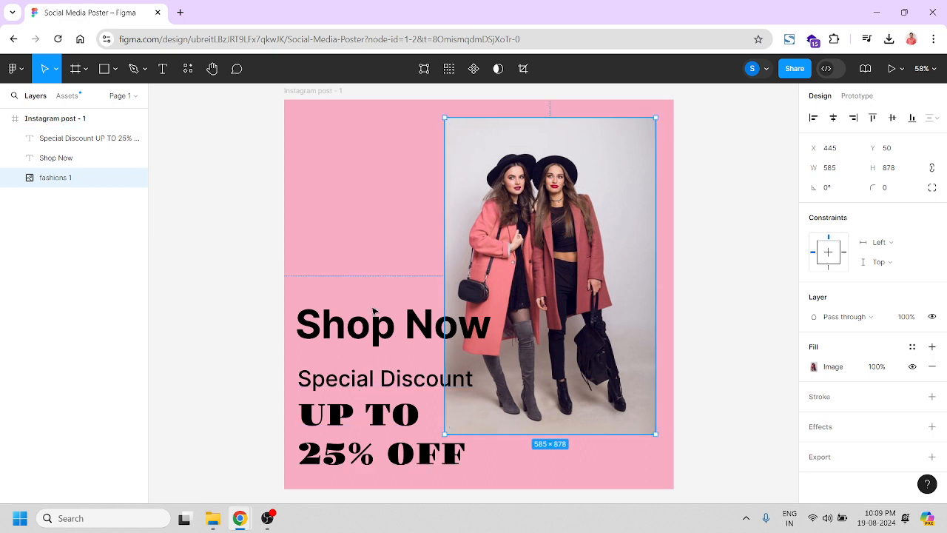
click(215, 255)
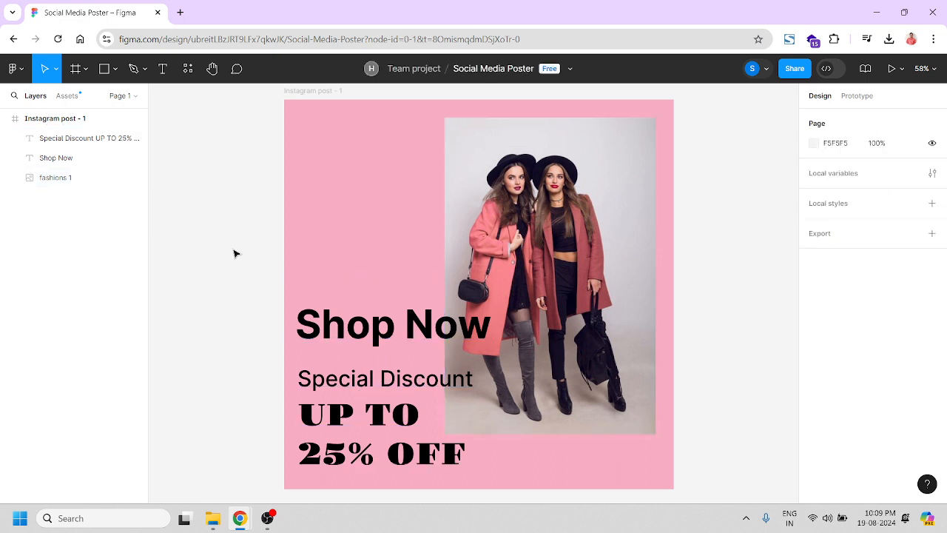
Round the fashion photo's corners fully to a radius of 292.5.
click(559, 288)
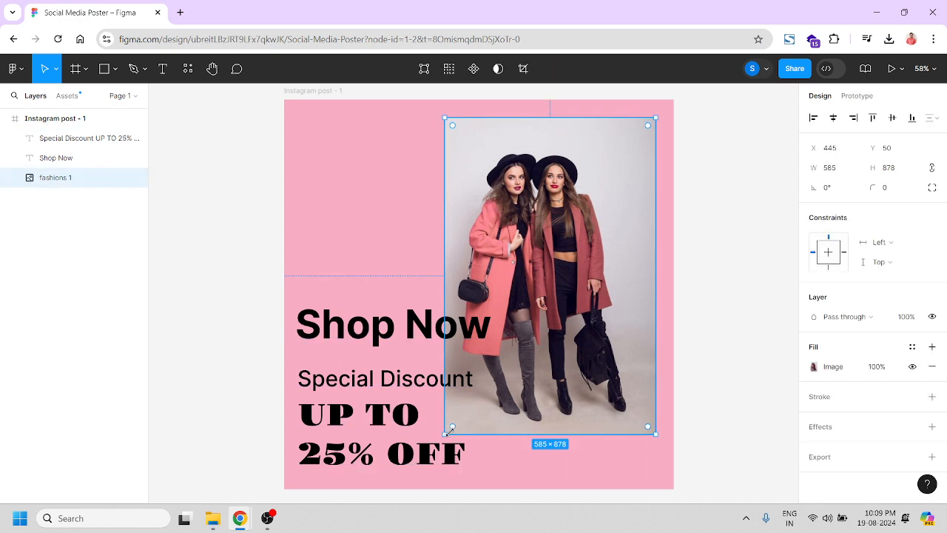
drag(476, 410, 592, 222)
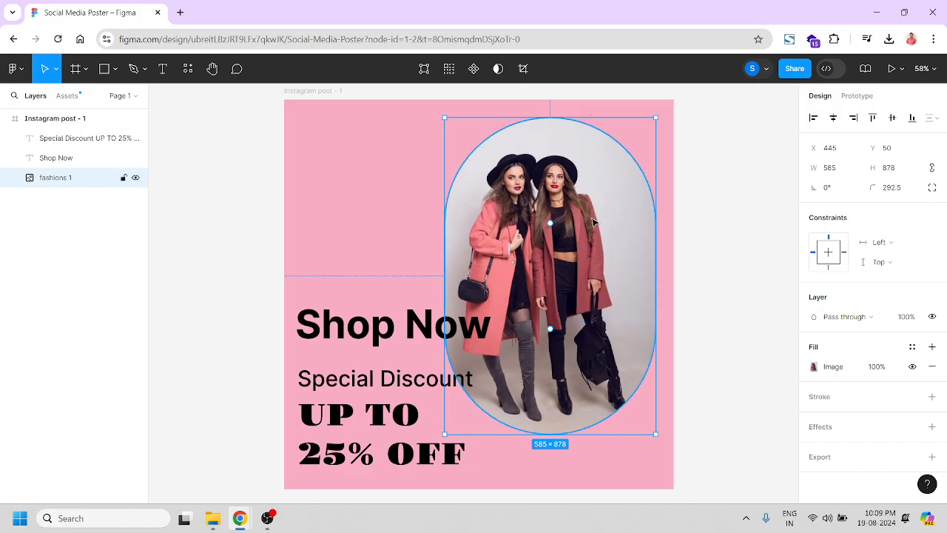
click(710, 221)
Move the fashion photo straight down to Y 147, keeping it at X 445.
click(570, 179)
drag(560, 174, 569, 212)
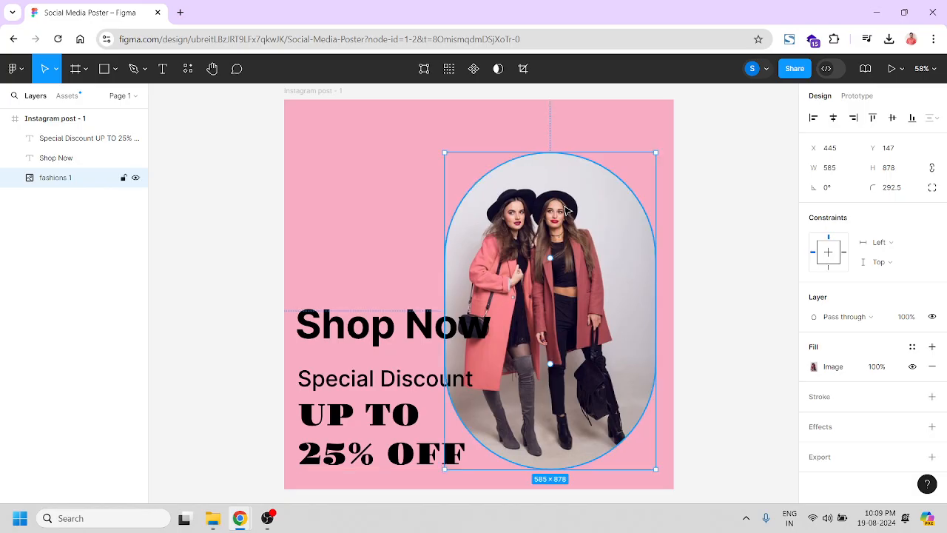
click(716, 227)
Shift the "Shop Now" heading and the discount text together slightly to the right.
click(412, 331)
shift+click(395, 385)
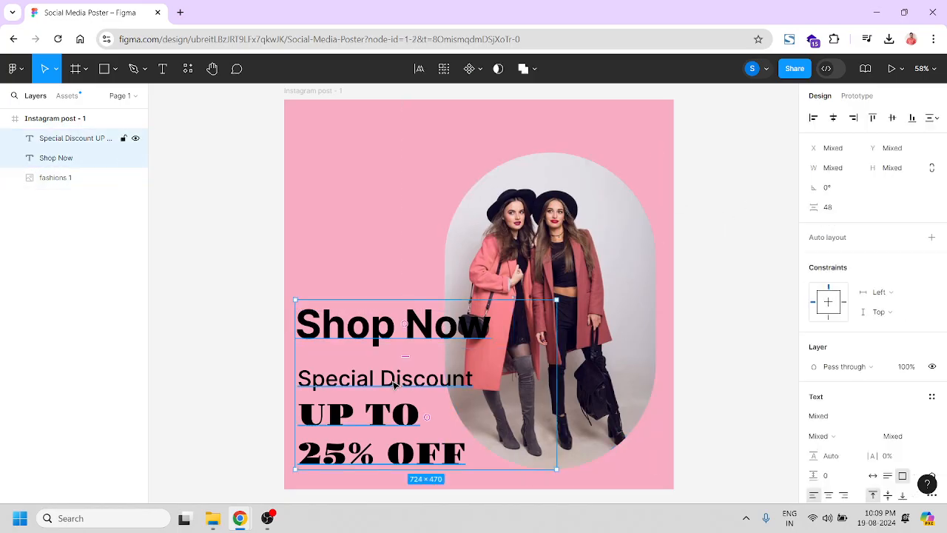
mouse_move(389, 384)
mouse_down()
mouse_move(375, 183)
mouse_move(362, 392)
mouse_move(381, 407)
mouse_move(397, 389)
mouse_up()
Reset the fashion photo's corner radius to 0 and extend its top edge to the poster's top, making it 585 × 1025.
click(528, 324)
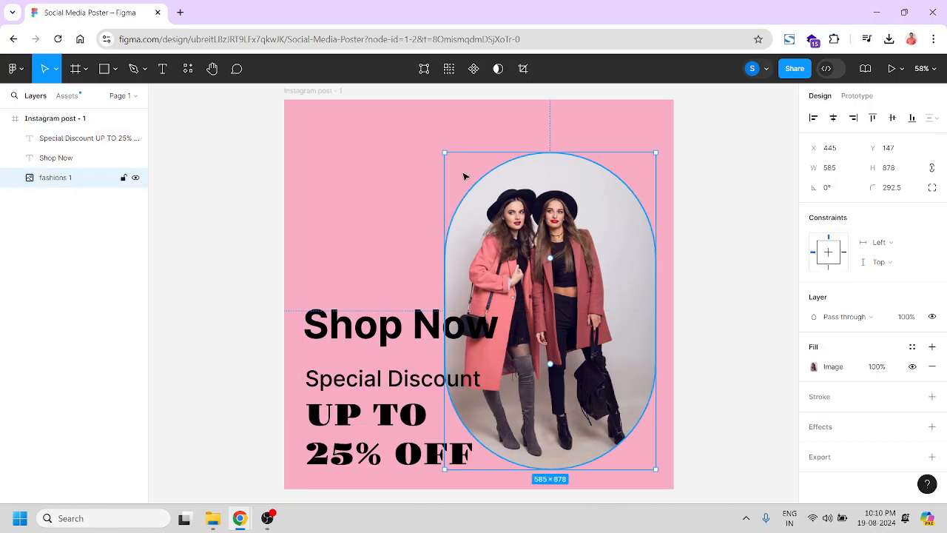
drag(551, 259, 427, 144)
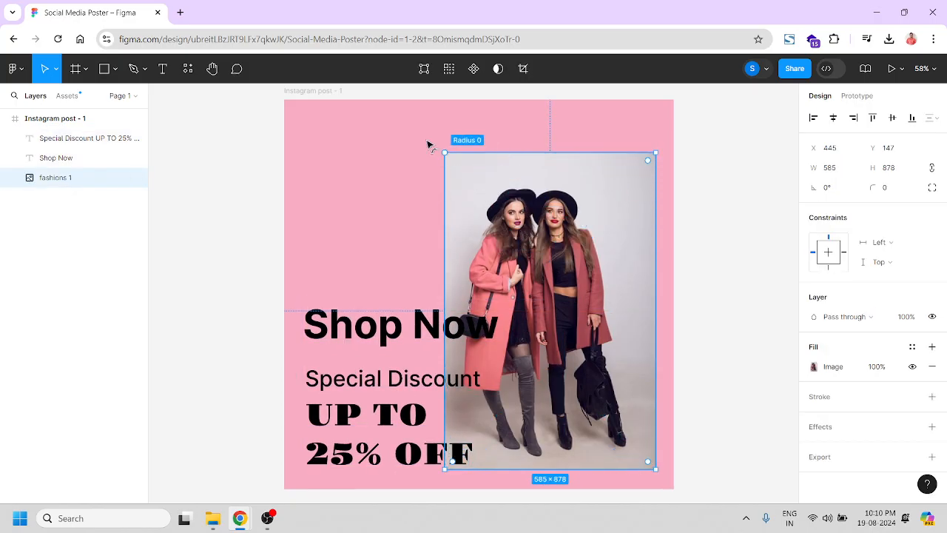
drag(541, 153, 540, 99)
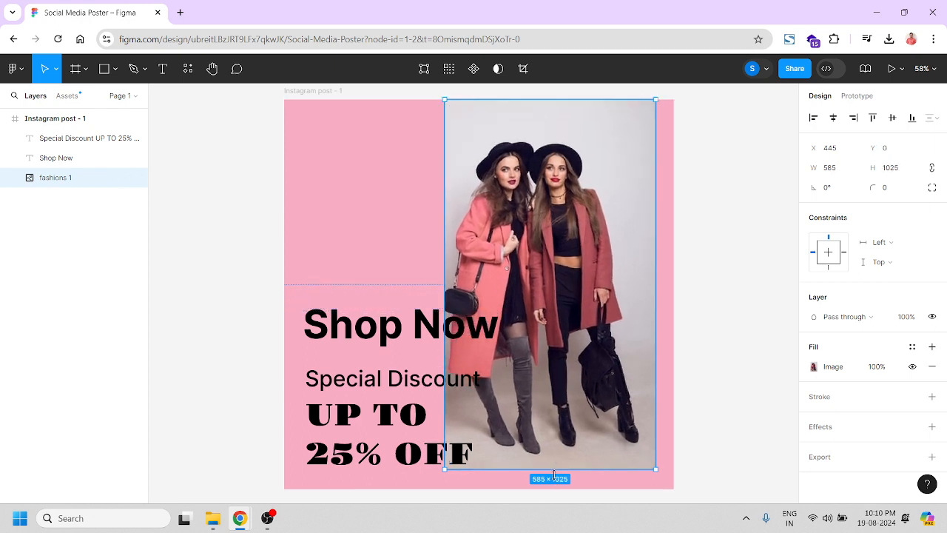
Extend the fashion photo to the poster's full height and place it over the right edge at X 524, sized 566 × 1080.
drag(554, 474, 554, 489)
drag(519, 254, 538, 249)
mouse_move(467, 255)
mouse_down()
mouse_move(513, 260)
mouse_move(397, 261)
mouse_move(473, 265)
mouse_up()
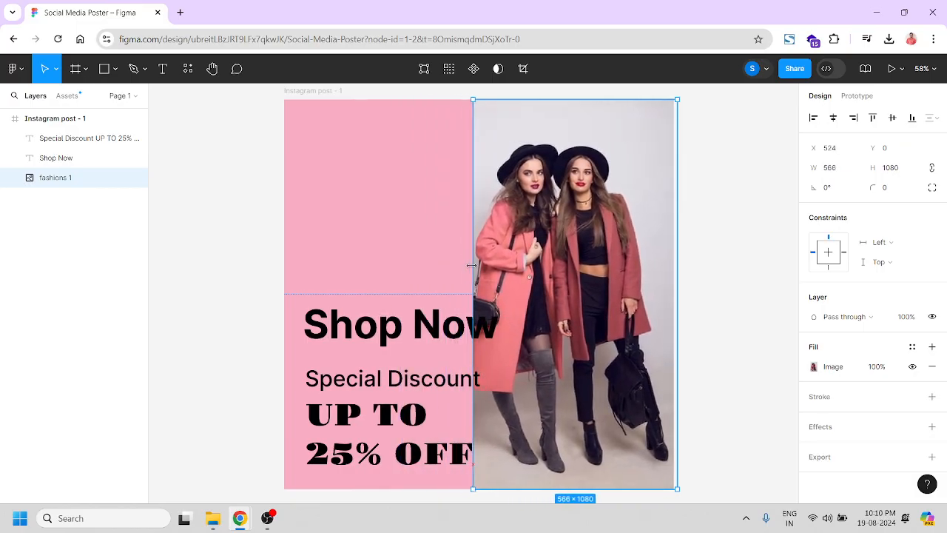
Adjust the fashion photo's image fill by lowering the contrast and slightly raising the saturation and tint.
double_click(560, 273)
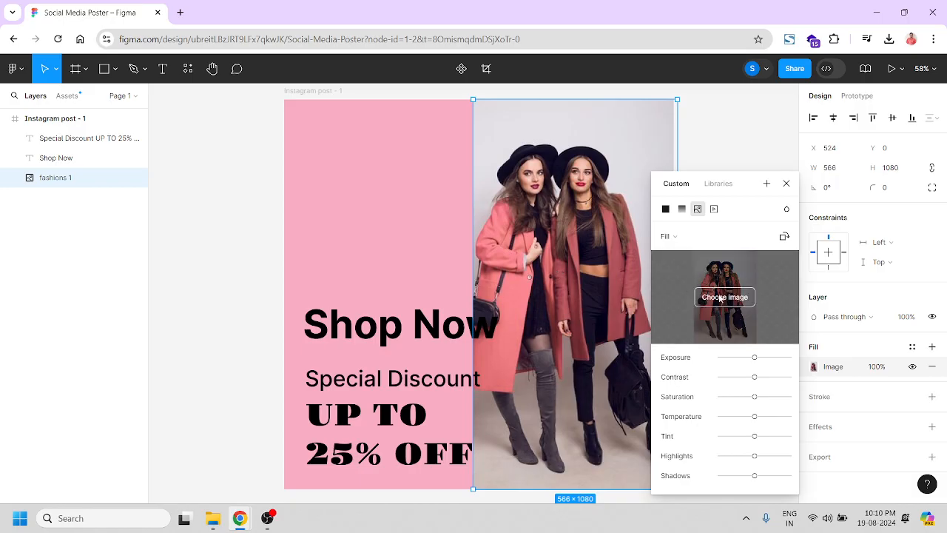
mouse_move(756, 363)
mouse_down()
mouse_move(737, 361)
mouse_move(765, 362)
mouse_move(756, 362)
mouse_up()
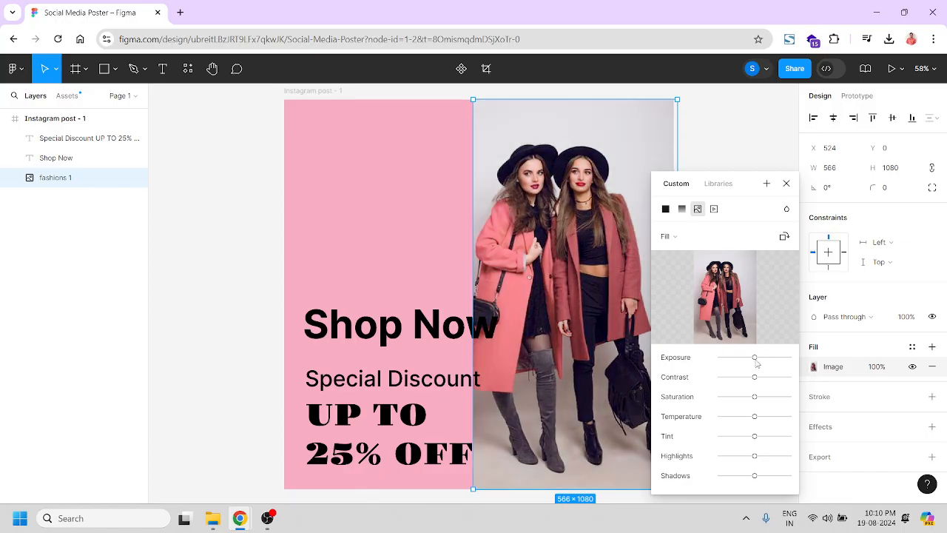
click(786, 184)
key(Return)
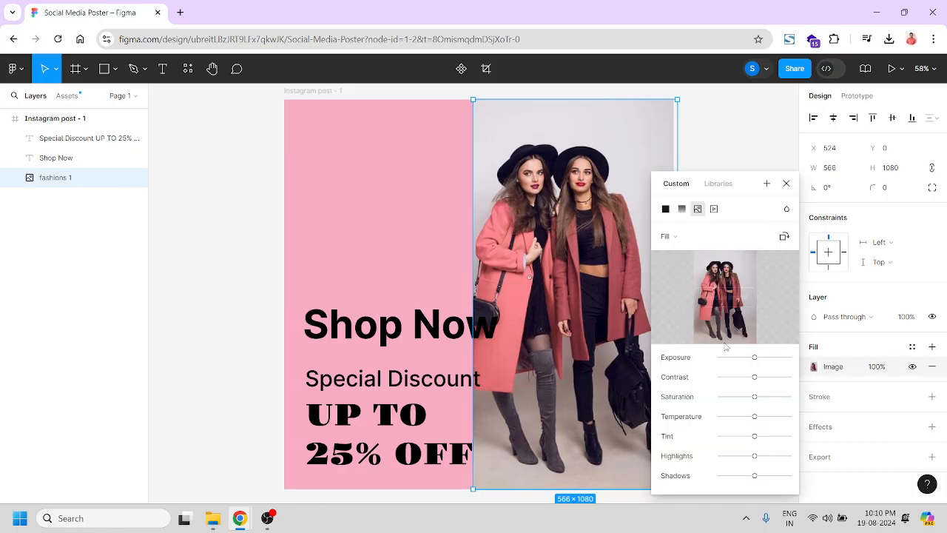
drag(755, 378, 762, 438)
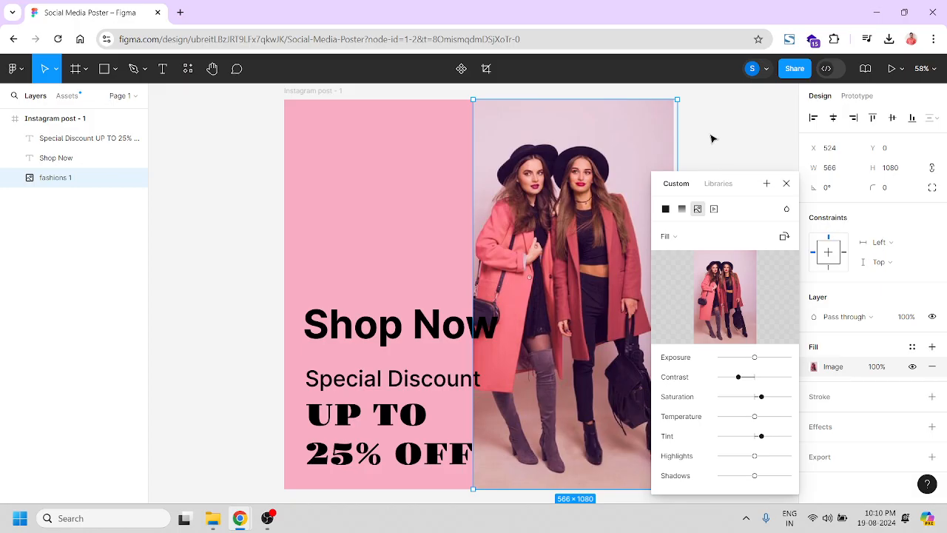
click(787, 183)
click(735, 133)
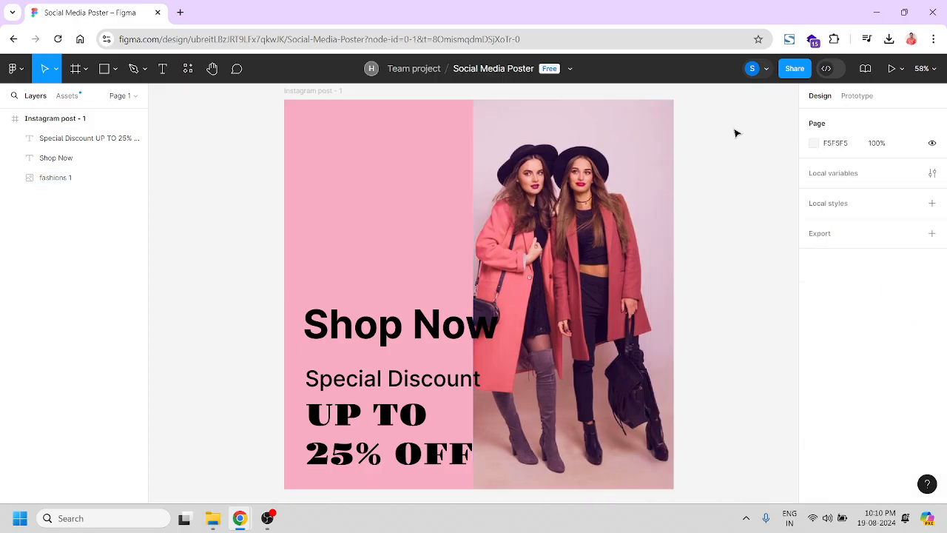
Set the "Shop Now" heading's font size to 112 after trying smaller sizes.
click(469, 335)
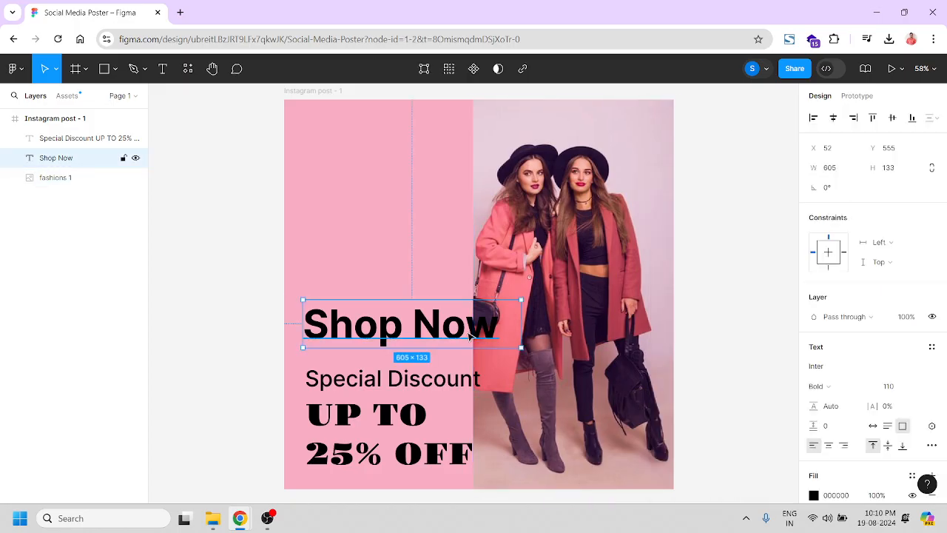
key(ctrl+shift+comma)
key(ctrl+shift+comma)
key(ctrl+shift+comma)
key(ctrl+shift+comma)
key(ctrl+shift+comma)
key(ctrl+shift+comma)
key(ctrl+shift+comma)
key(ctrl+shift+comma)
key(ctrl+shift+comma)
key(ctrl+shift+comma)
key(ctrl+shift+comma)
key(ctrl+shift+comma)
key(ctrl+shift+comma)
key(ctrl+shift+comma)
key(ctrl+shift+comma)
key(ctrl+shift+comma)
key(ctrl+shift+comma)
key(ctrl+shift+comma)
key(ctrl+shift+comma)
key(ctrl+shift+comma)
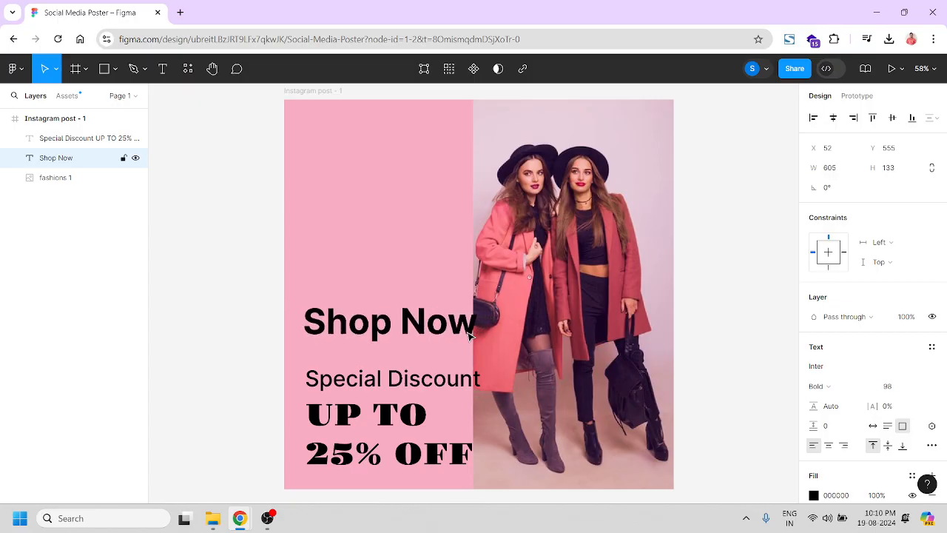
key(ctrl+shift+period)
key(ctrl+shift+period)
key(ctrl+shift+period)
key(ctrl+shift+period)
key(ctrl+shift+period)
key(ctrl+shift+period)
key(ctrl+shift+period)
key(ctrl+shift+period)
key(ctrl+shift+period)
key(ctrl+shift+period)
key(ctrl+shift+period)
key(ctrl+shift+period)
key(ctrl+shift+period)
key(ctrl+shift+period)
key(ctrl+shift+period)
key(ctrl+shift+period)
key(ctrl+shift+period)
key(ctrl+shift+period)
key(ctrl+shift+period)
key(ctrl+shift+period)
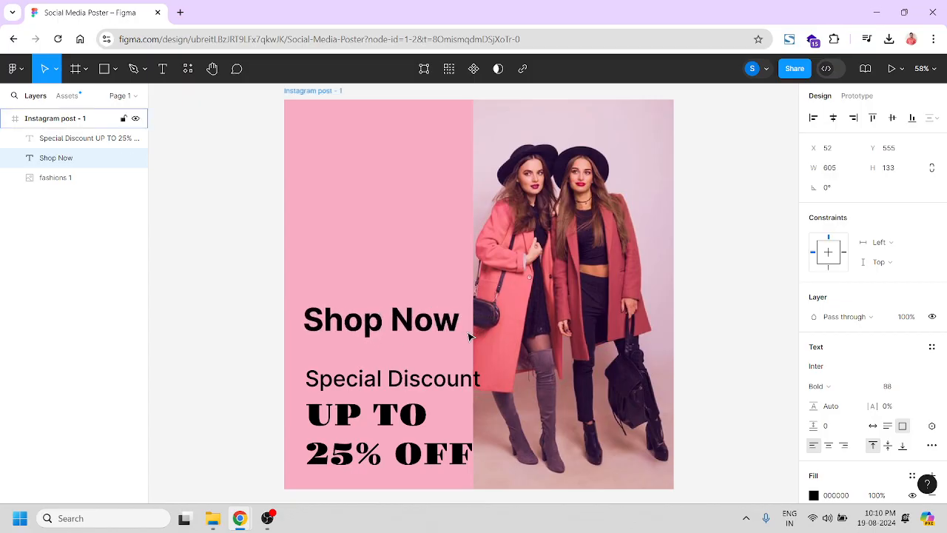
key(ctrl+shift+period)
key(ctrl+shift+period)
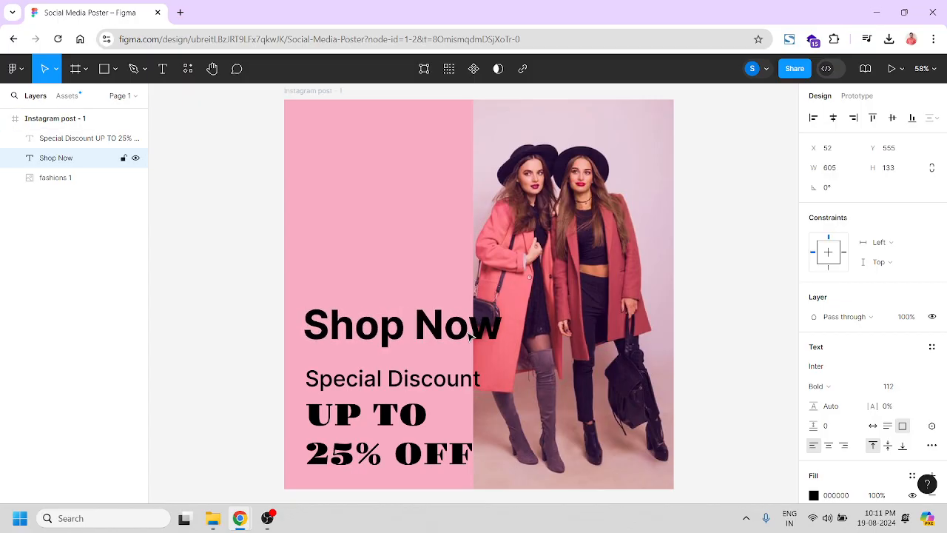
Move the "Shop Now" heading straight down to Y 635.
key(shift+Down)
key(shift+Down)
key(shift+Down)
key(shift+Down)
key(shift+Down)
key(shift+Down)
key(shift+Down)
key(shift+Down)
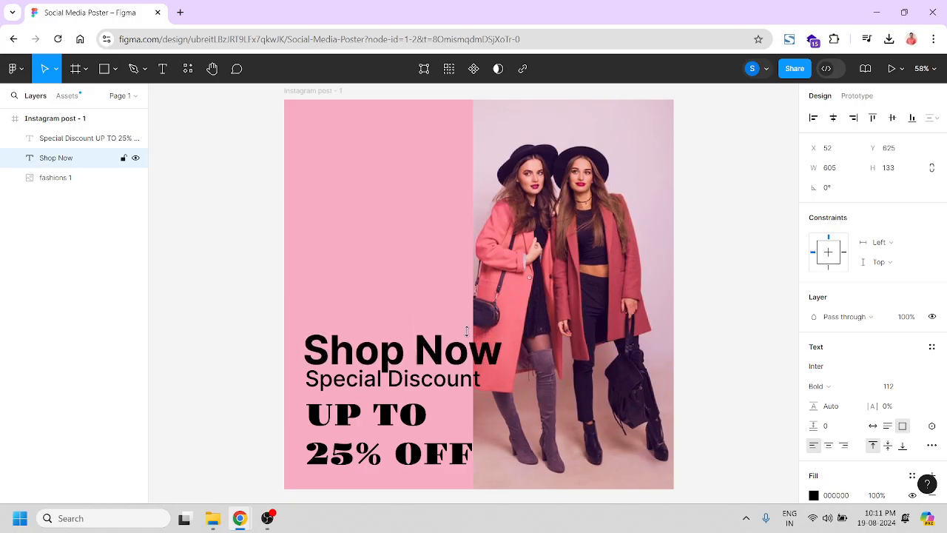
Reduce the font size of the "Special Discount" line to 42, leaving the "UP TO 25% OFF" lines as they are.
click(426, 382)
triple_click(426, 382)
key(ctrl+shift+comma)
key(ctrl+shift+comma)
key(ctrl+shift+comma)
key(ctrl+shift+comma)
key(ctrl+shift+comma)
key(ctrl+shift+comma)
key(ctrl+shift+comma)
key(ctrl+shift+comma)
key(ctrl+shift+comma)
key(ctrl+shift+comma)
key(ctrl+shift+comma)
key(ctrl+shift+comma)
key(ctrl+shift+comma)
key(ctrl+shift+comma)
key(ctrl+shift+comma)
key(ctrl+shift+comma)
key(ctrl+shift+comma)
key(ctrl+shift+comma)
key(ctrl+shift+comma)
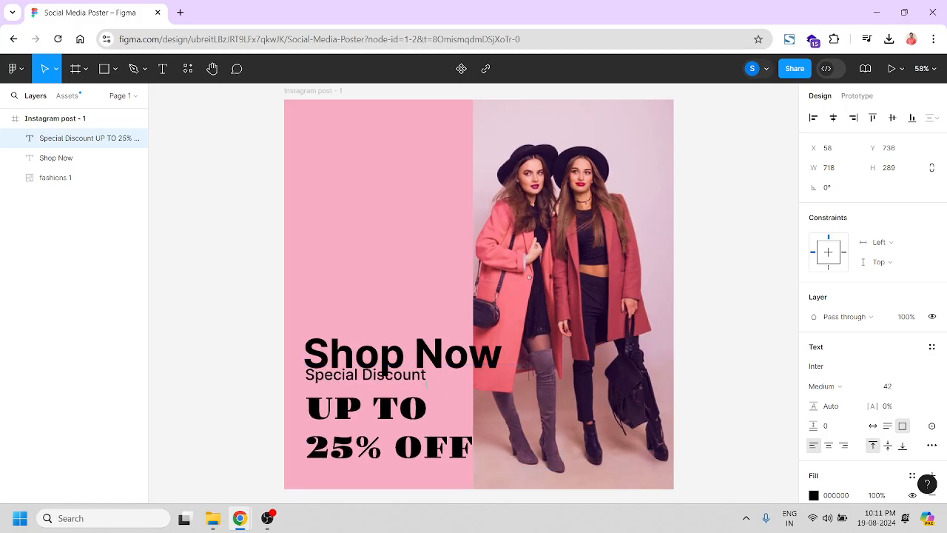
Reposition the whole discount text block below the heading at X 38, Y 776.
key(shift+Down)
key(shift+Down)
key(Escape)
key(shift+Down)
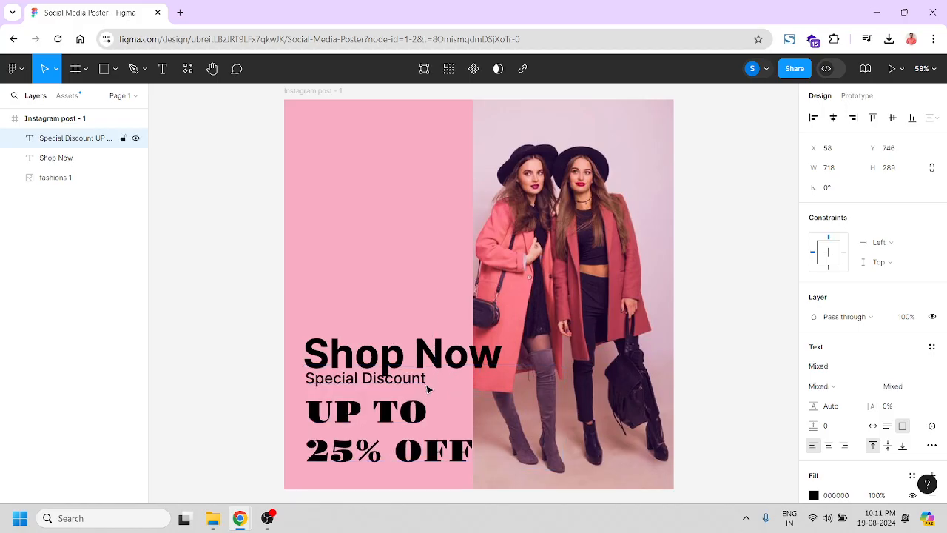
key(shift+Down)
key(shift+Down)
key(shift+Down)
key(shift+Down)
key(shift+Down)
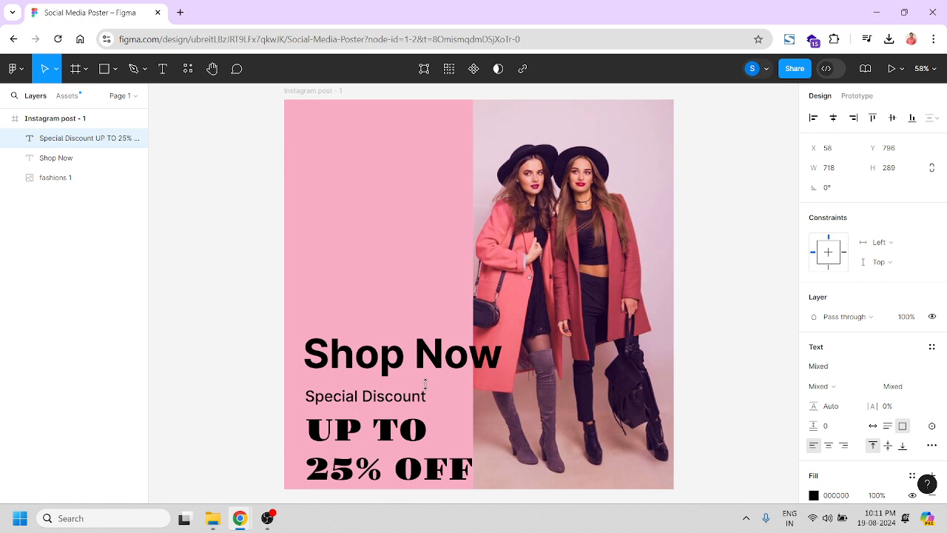
key(shift+Up)
key(shift+Up)
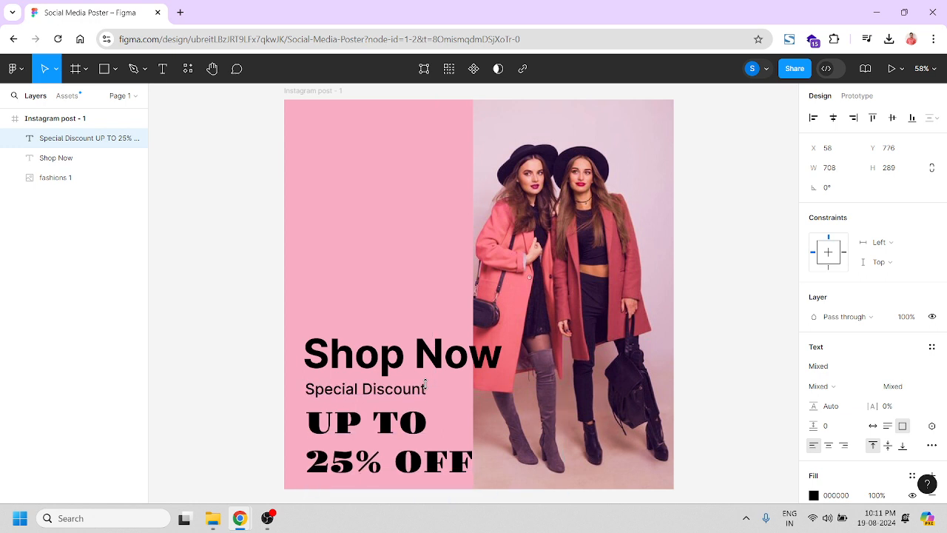
key(shift+Left)
key(shift+Left)
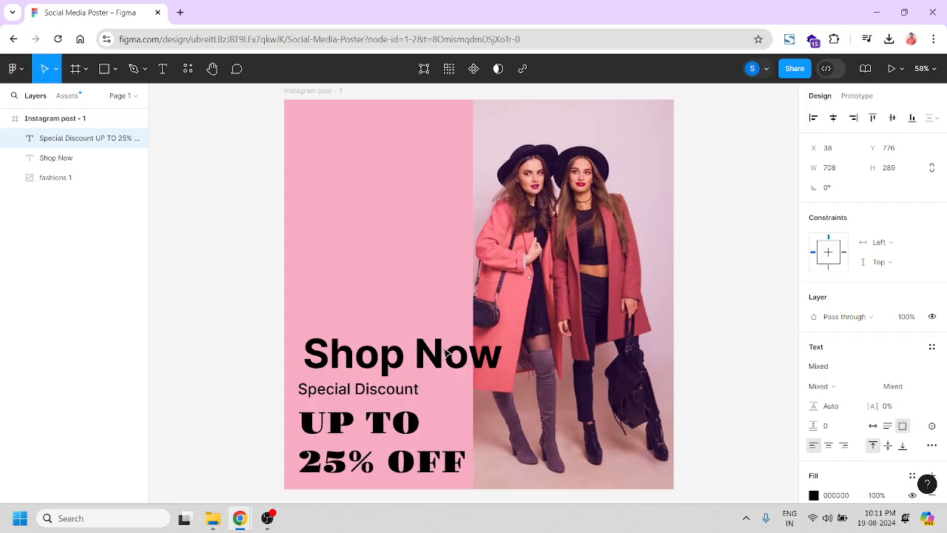
Shift the "Shop Now" heading left to X 32 and deselect it.
click(446, 354)
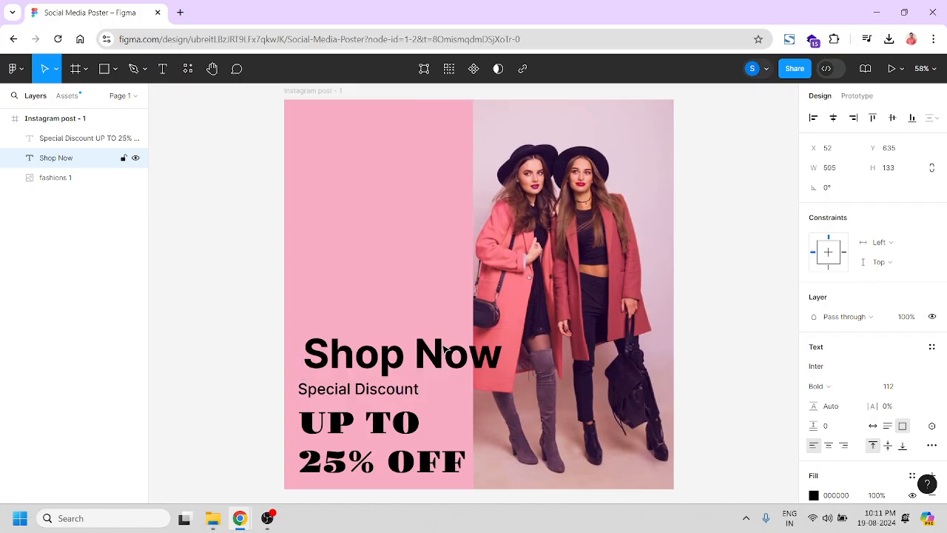
key(shift+Left)
key(shift+Left)
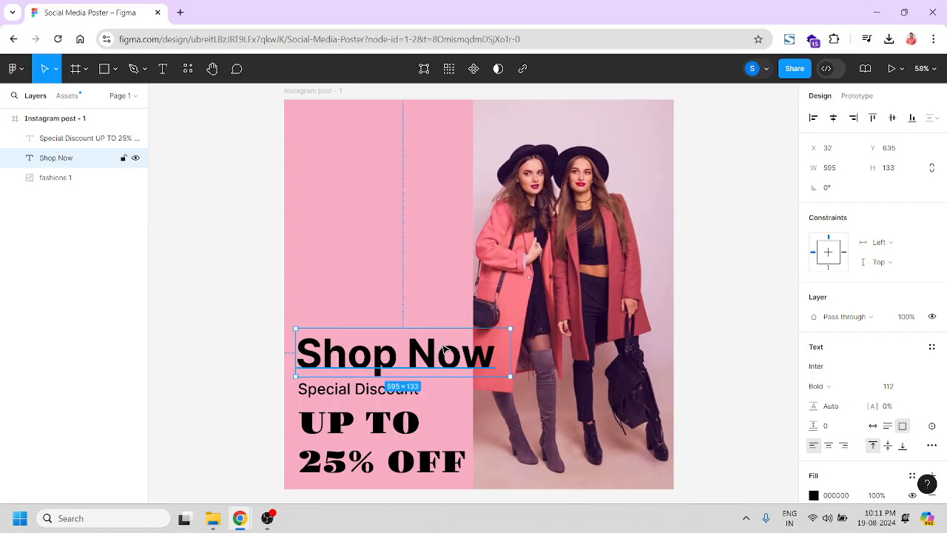
click(734, 203)
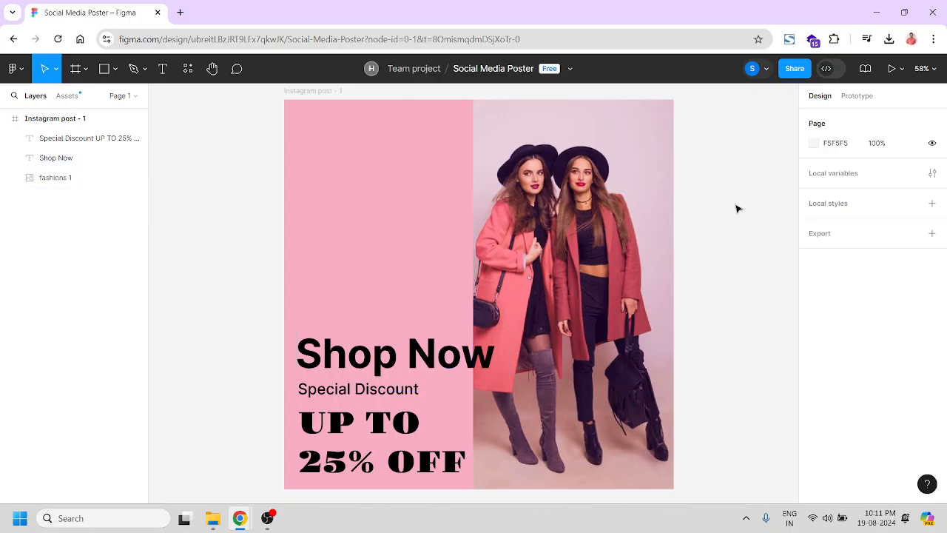
Duplicate the "Shop Now" heading in place and select both the original and the copy.
click(384, 362)
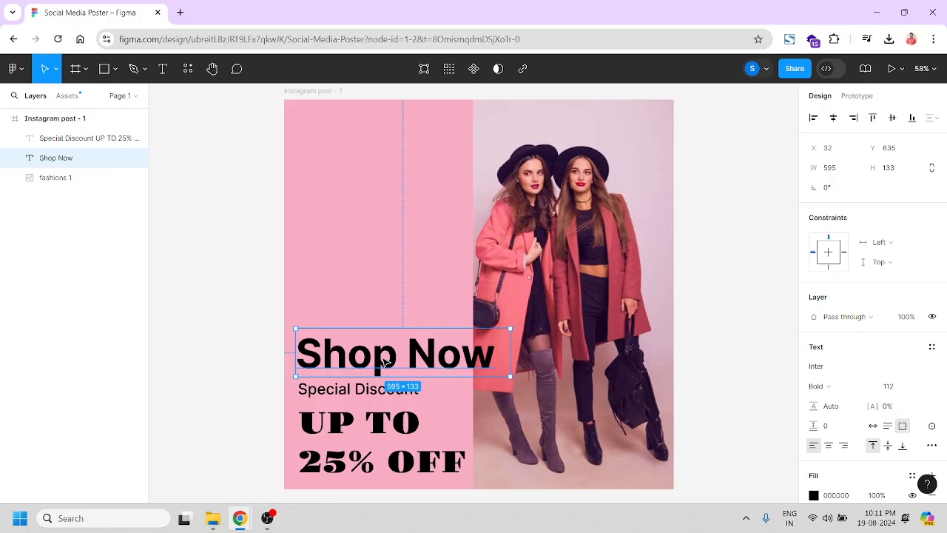
key(ctrl+d)
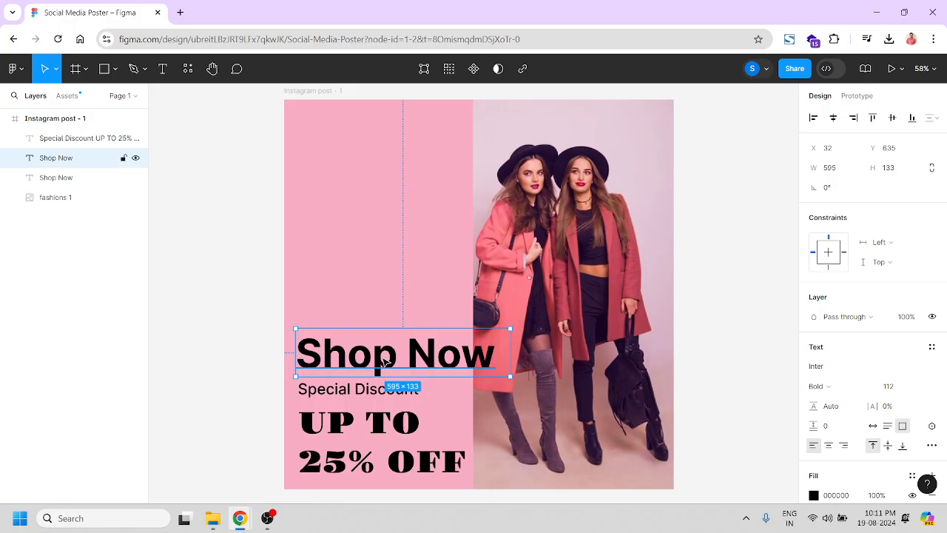
drag(413, 360, 422, 197)
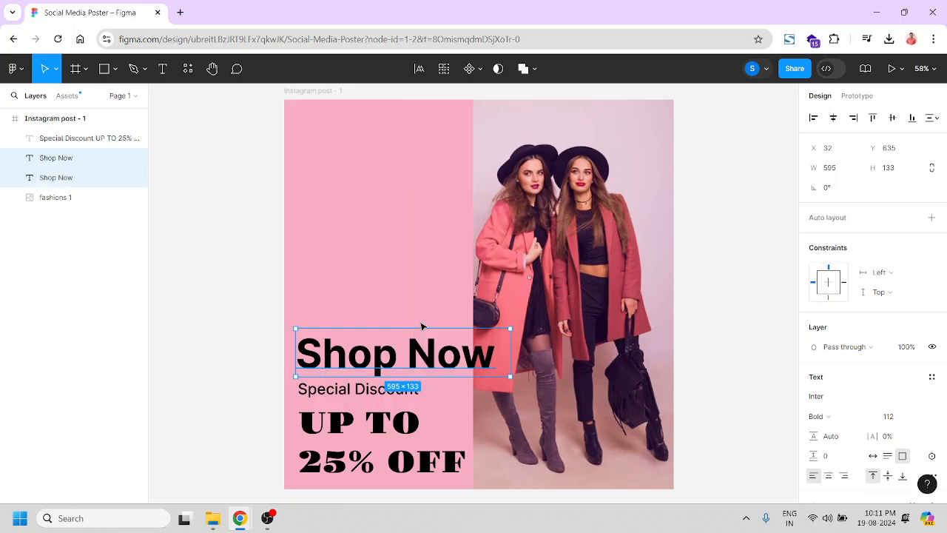
Try moving both "Shop Now" headings up to X 59, Y 180 and splitting the front one's text over two lines, and undo it.
drag(413, 360, 423, 195)
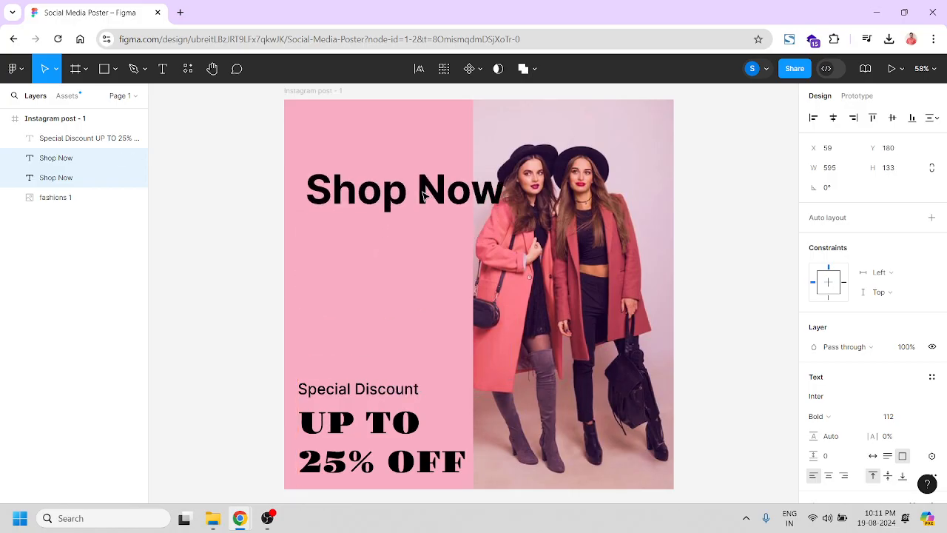
double_click(419, 192)
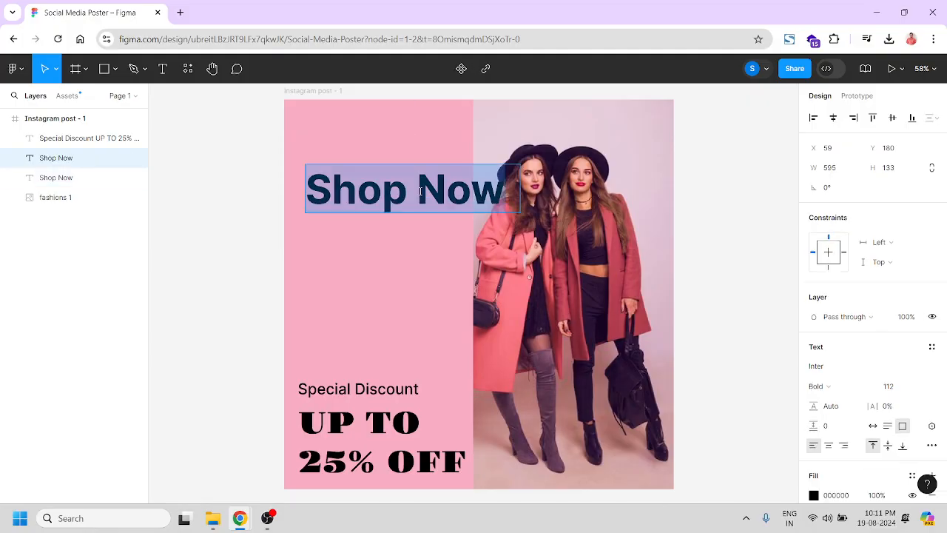
click(419, 191)
key(Return)
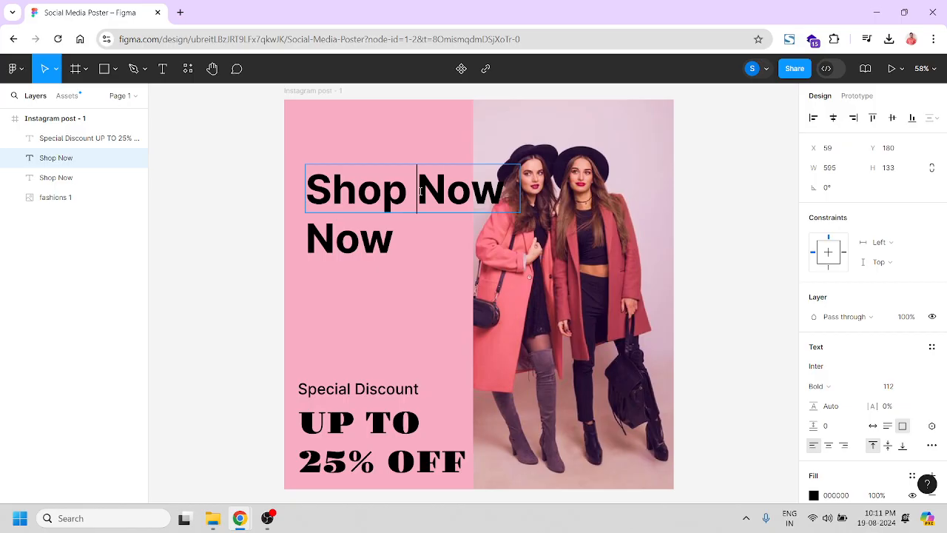
key(Escape)
key(Escape)
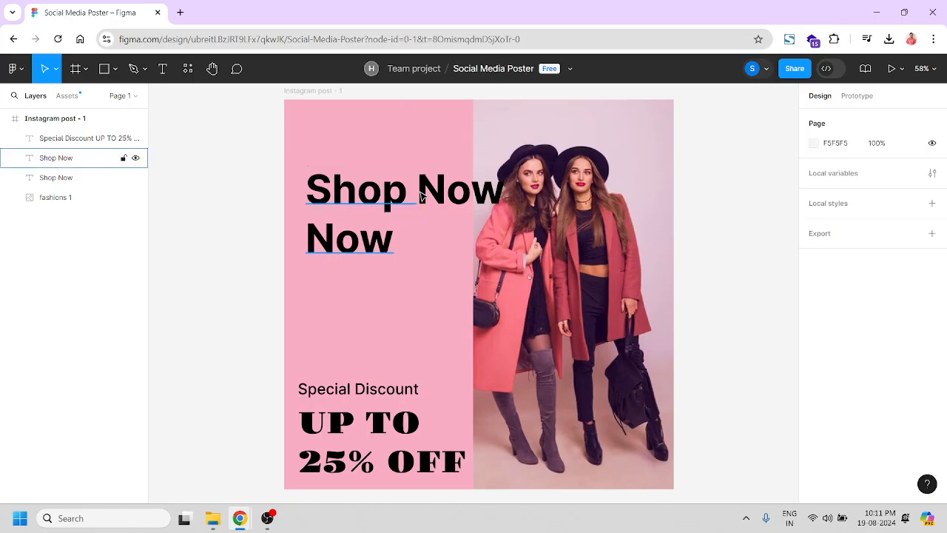
click(419, 194)
double_click(420, 192)
key(BackSpace)
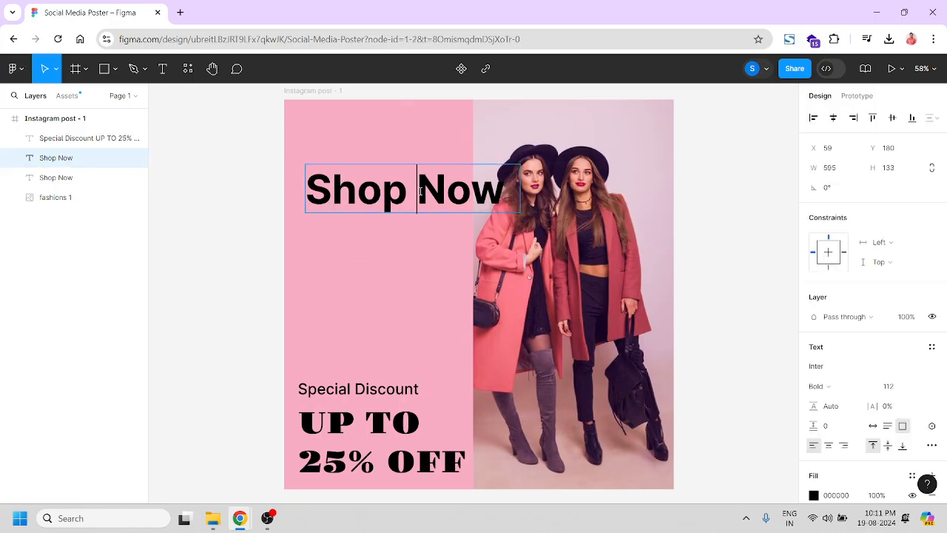
key(ctrl+a)
key(Escape)
key(ctrl+z)
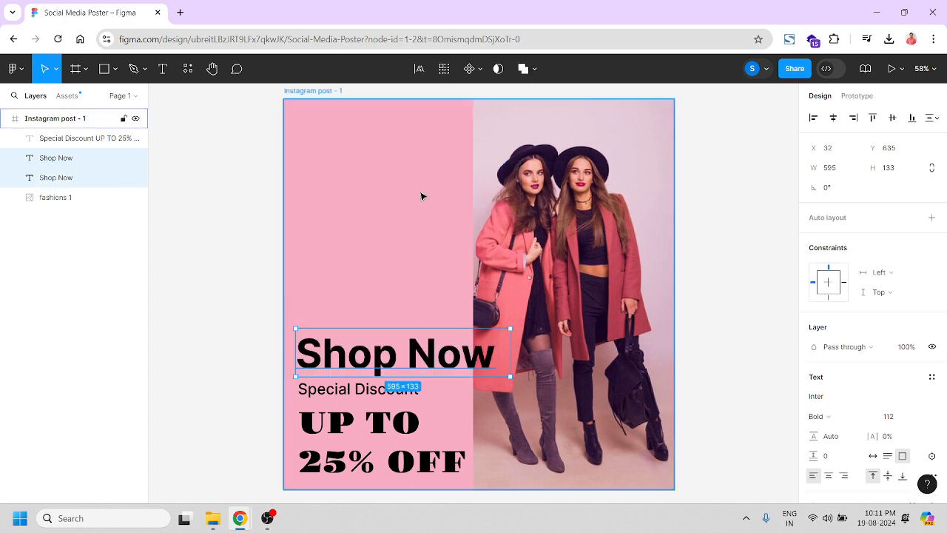
Copy the selected "Shop Now" headings straight up to X 32, Y 196 and delete the front one of the two new copies.
drag(431, 361, 404, 207)
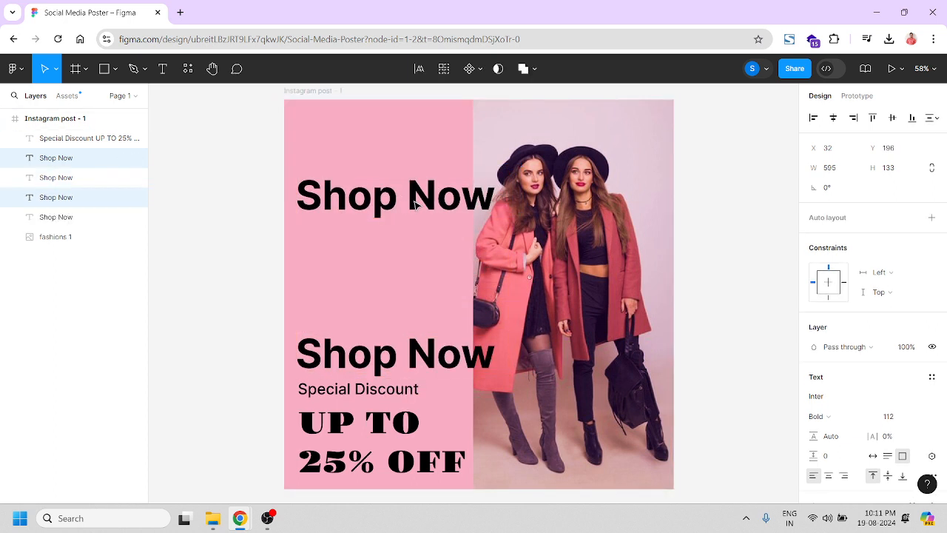
double_click(415, 204)
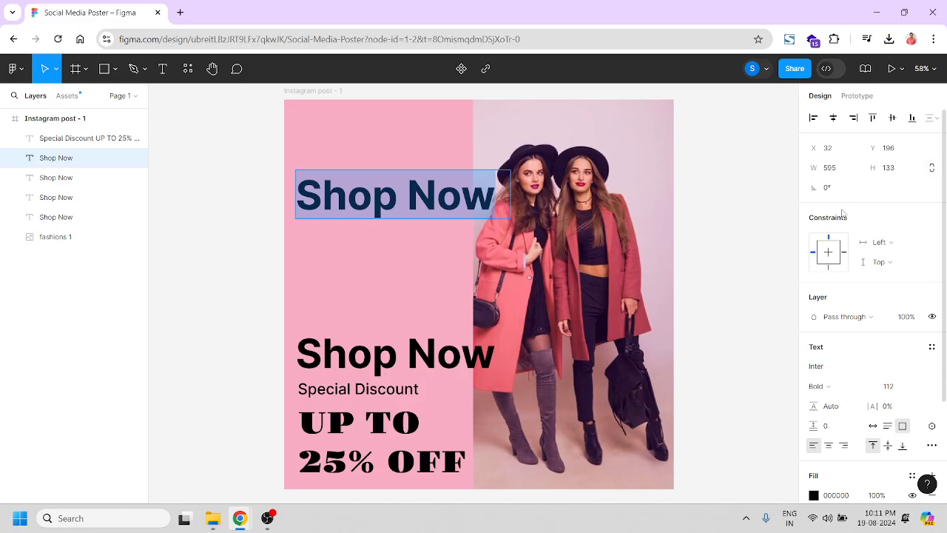
key(Escape)
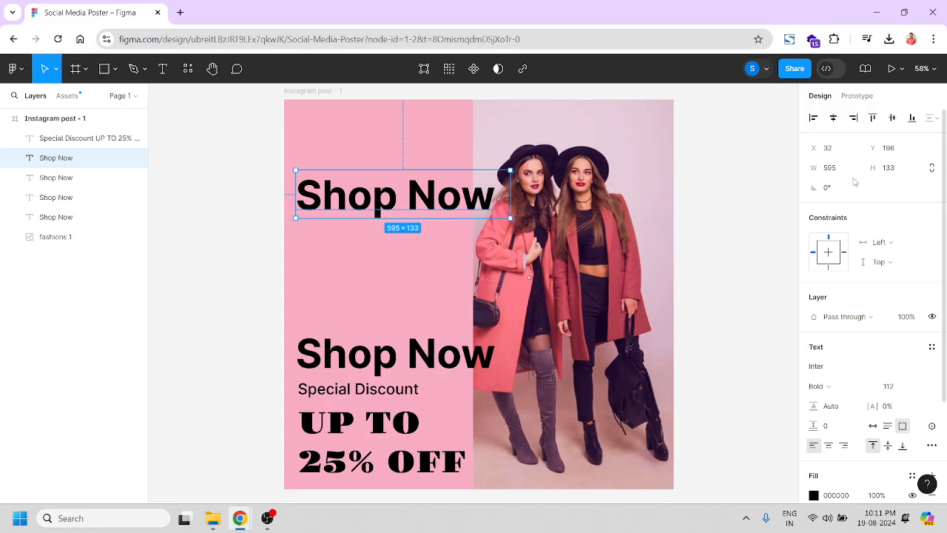
drag(812, 190, 796, 190)
key(Delete)
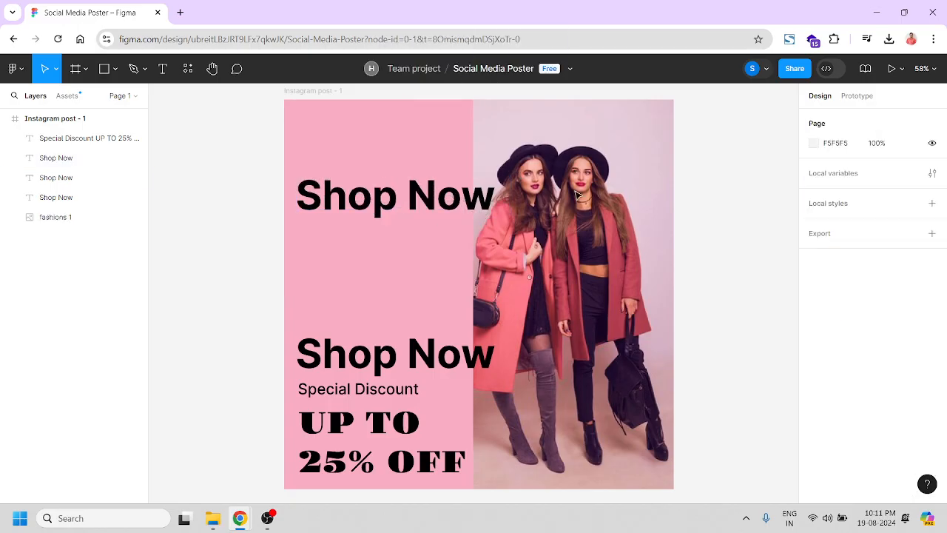
Rotate the upper "Shop Now" copy to 90° and place it along the photo's left edge at X 457, Y 627.
click(56, 177)
drag(812, 188, 706, 188)
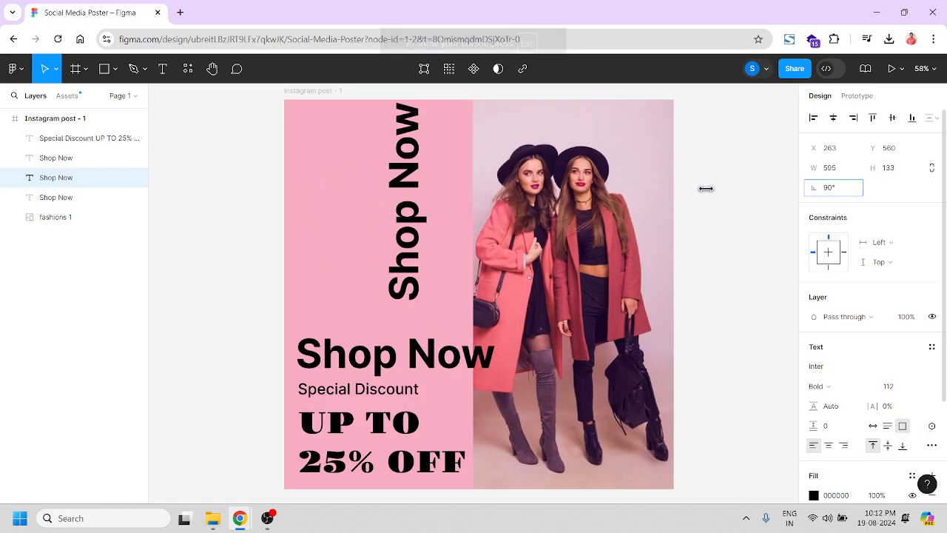
drag(407, 210, 480, 236)
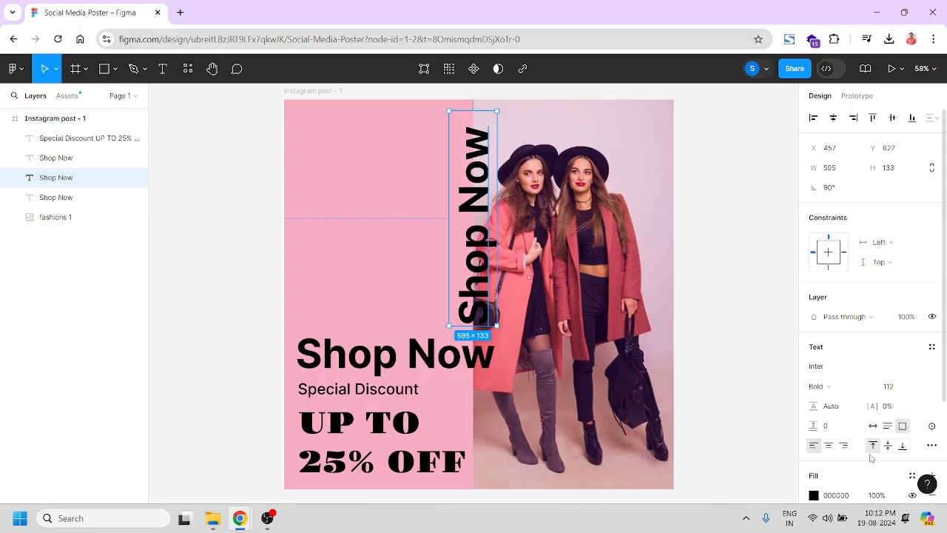
Recolour the vertical "Shop Now" heading white (FFFFFF) and move it to the photo's lower-right corner at X 947, Y 1065.
click(814, 495)
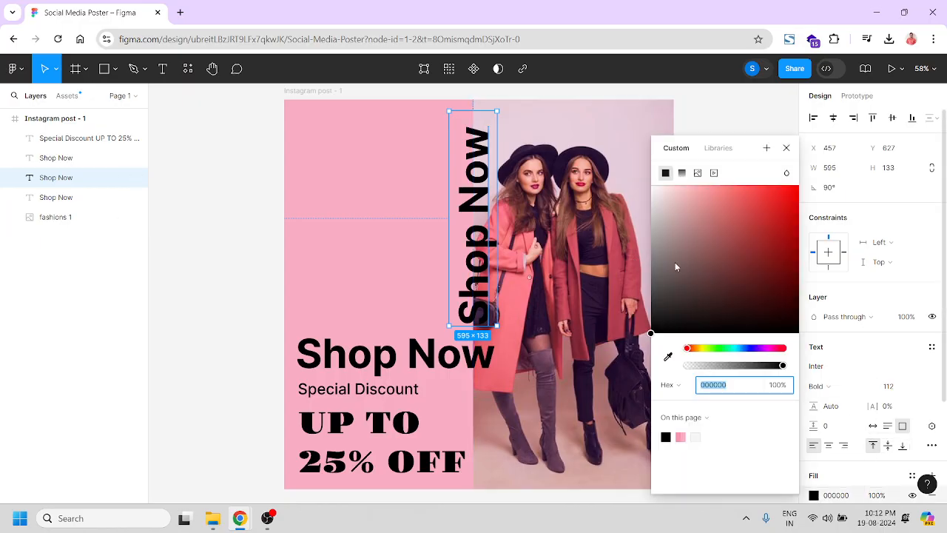
drag(675, 262, 633, 174)
click(728, 114)
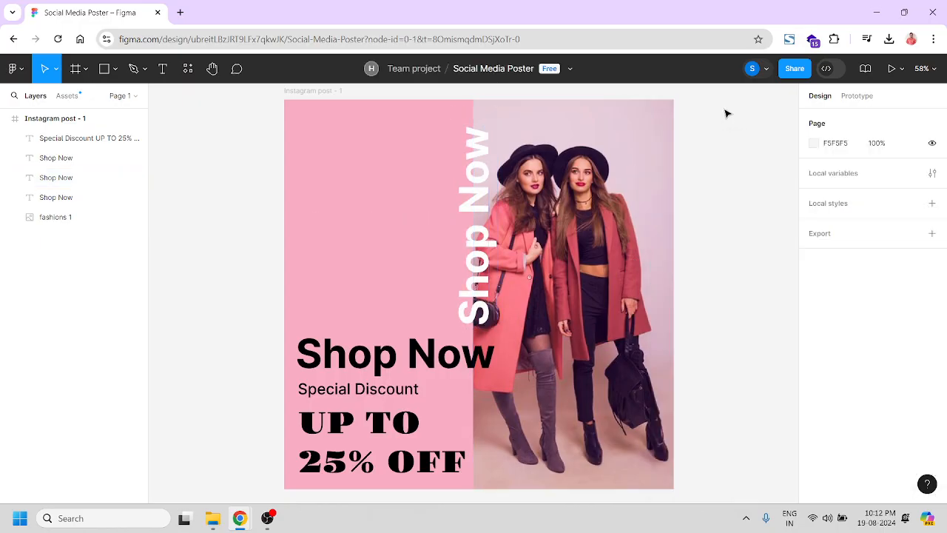
drag(474, 209, 650, 353)
drag(652, 356, 653, 356)
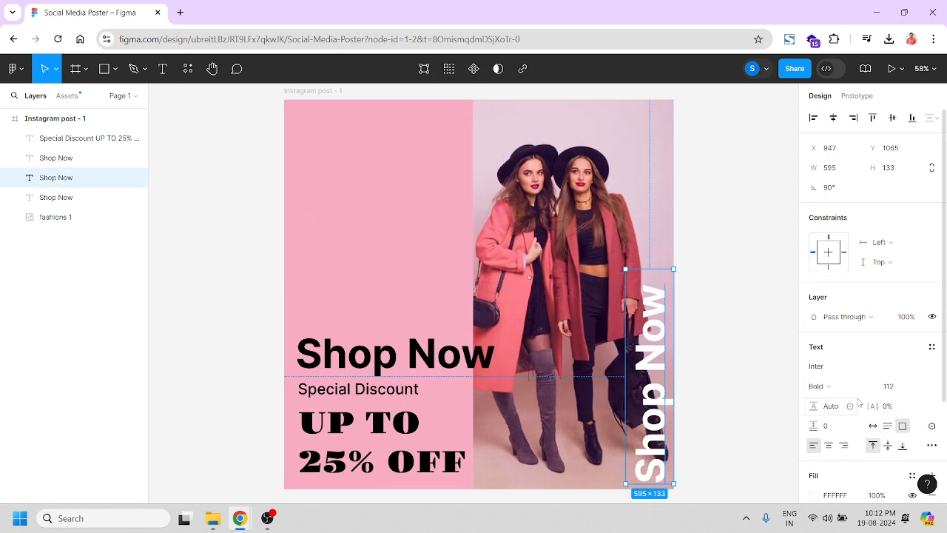
Reduce the fill opacity of the vertical "Shop Now" heading to 40% and deselect it.
scroll(871, 371, down, 3)
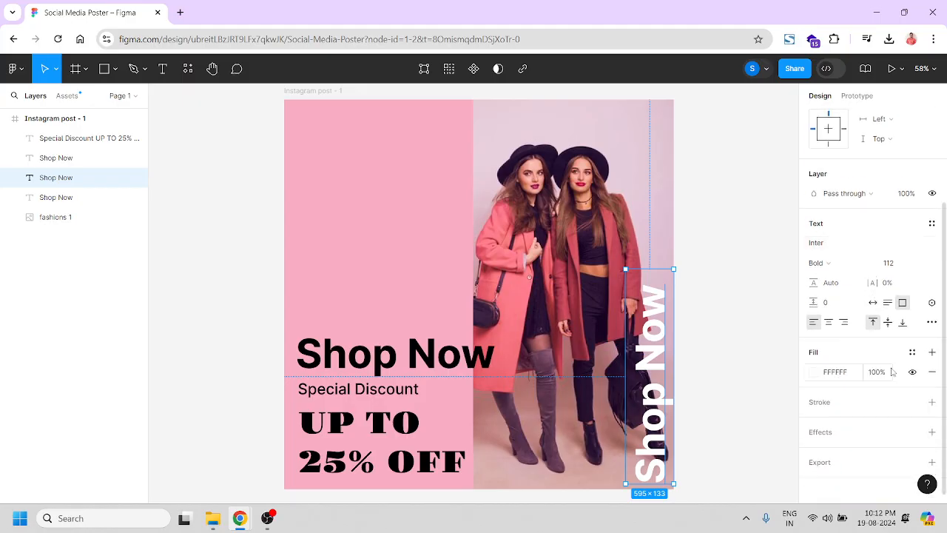
click(877, 372)
text(43)
key(Delete)
key(Return)
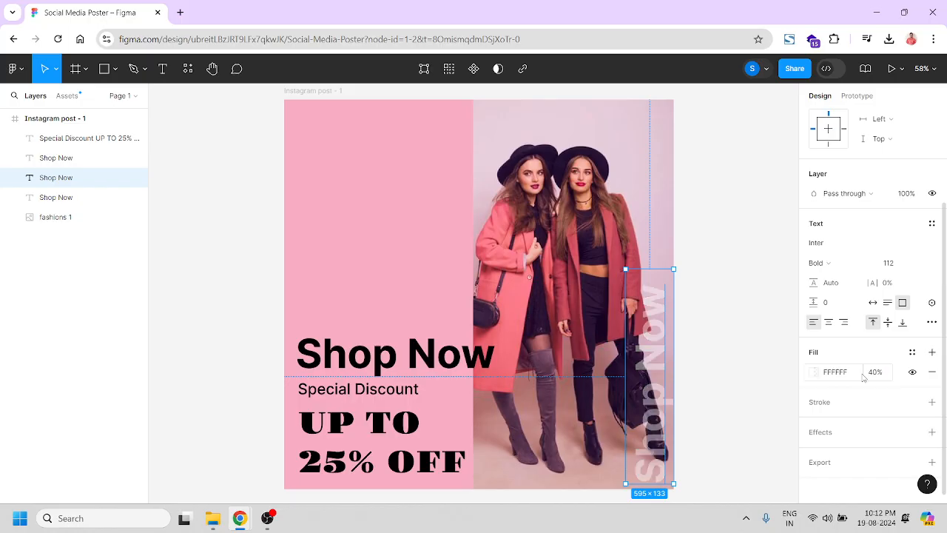
click(695, 350)
click(653, 345)
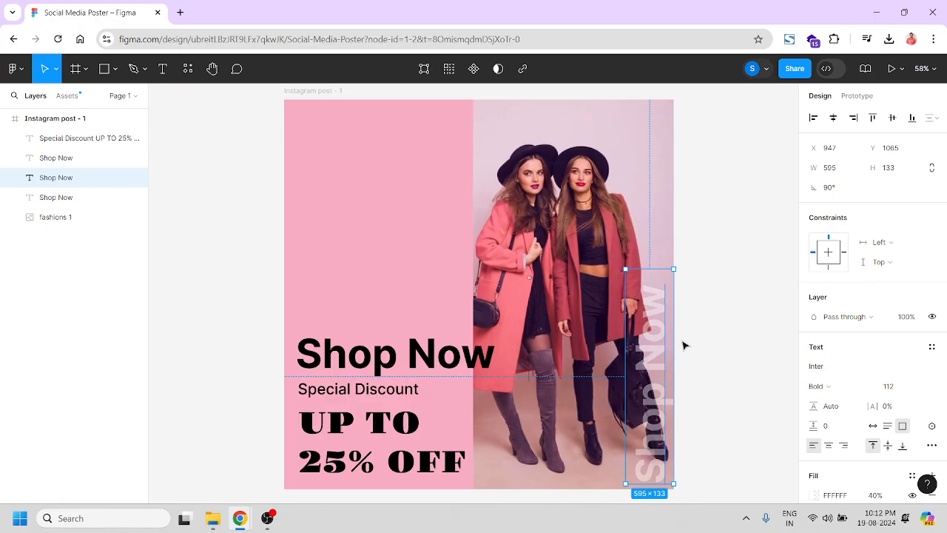
click(708, 345)
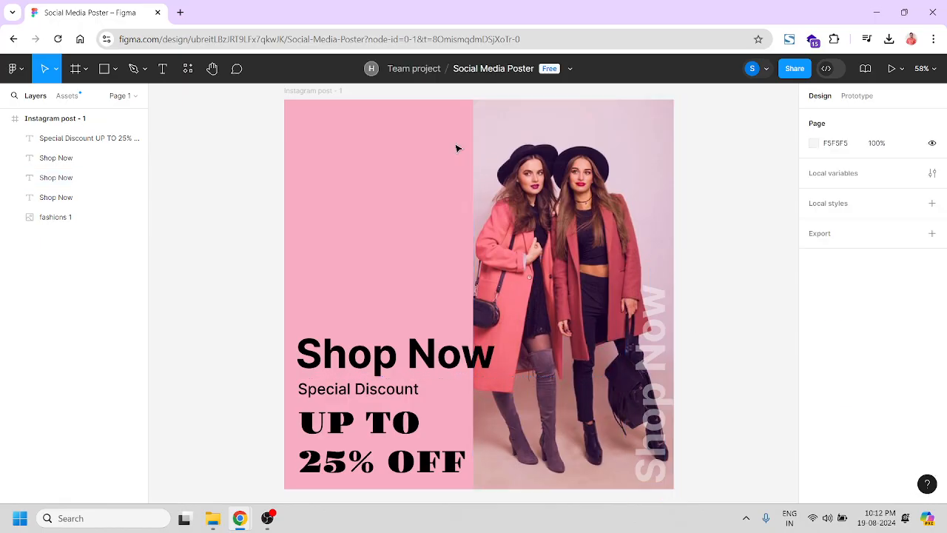
Preview the poster in presentation view and close the preview.
click(892, 69)
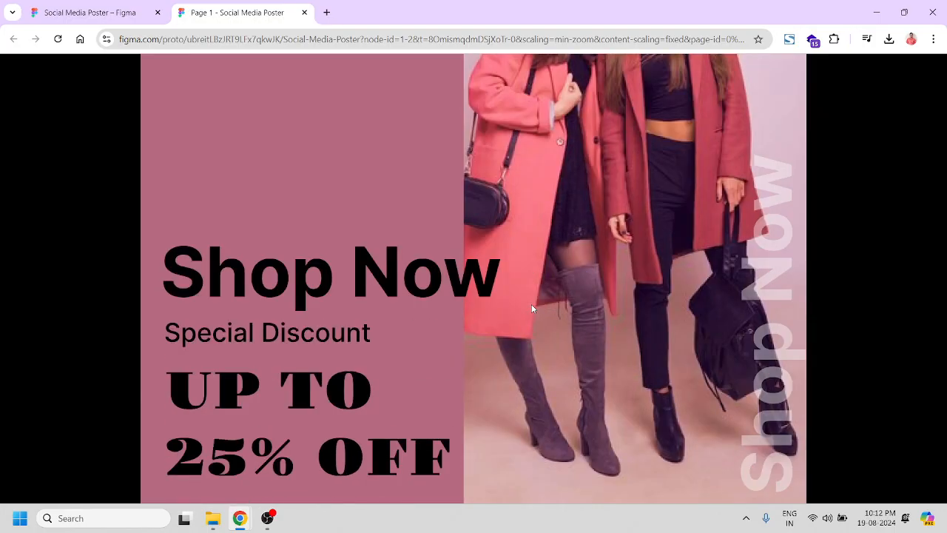
click(304, 12)
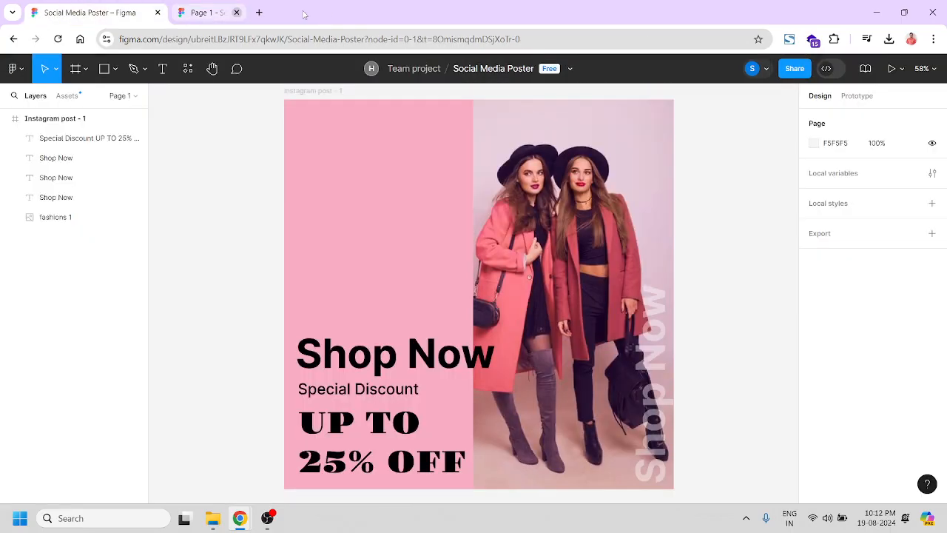
Add a 1x export setting in JPG format to the "Instagram post - 1" frame and export it.
click(290, 91)
scroll(858, 362, down, 3)
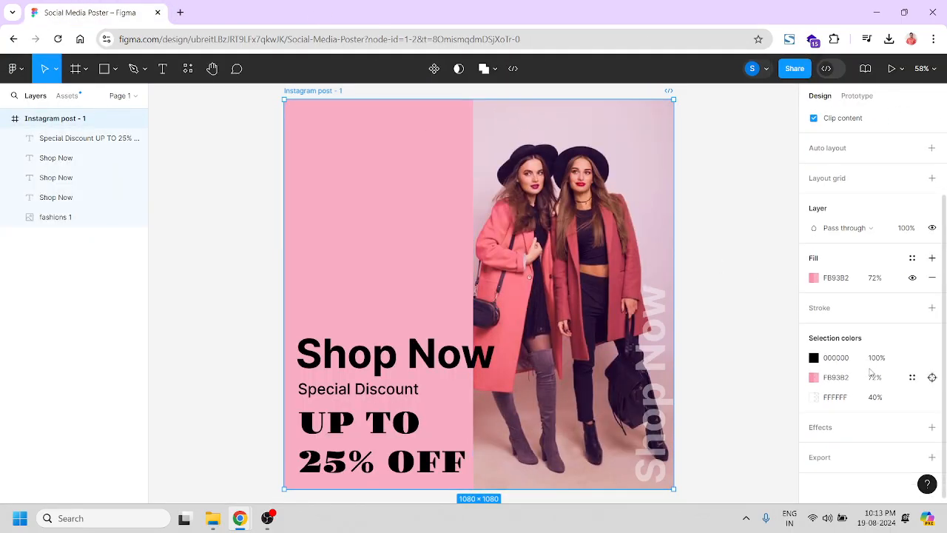
click(931, 456)
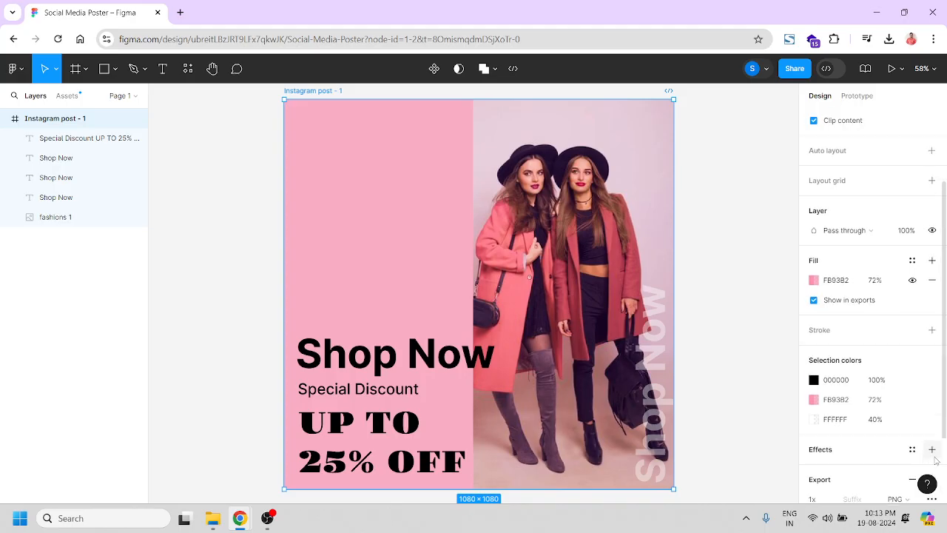
scroll(860, 386, down, 3)
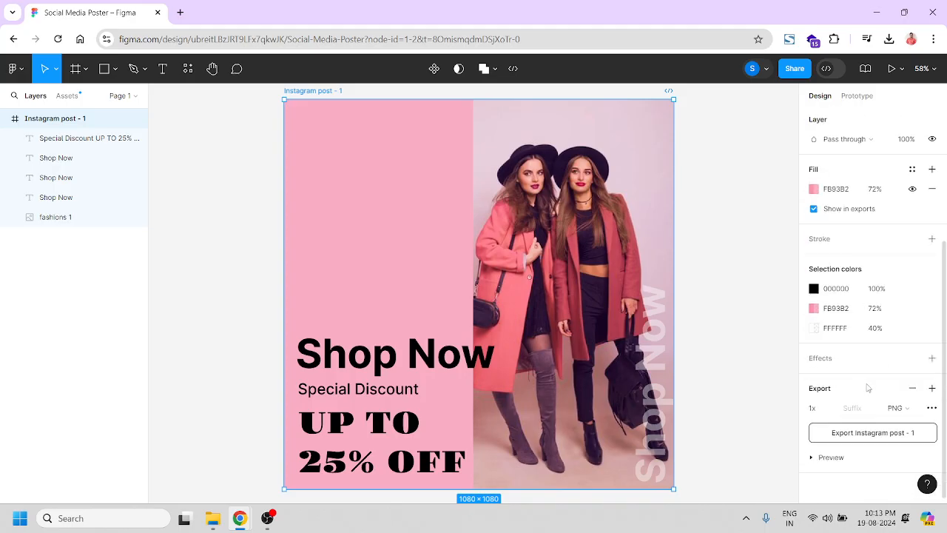
click(904, 411)
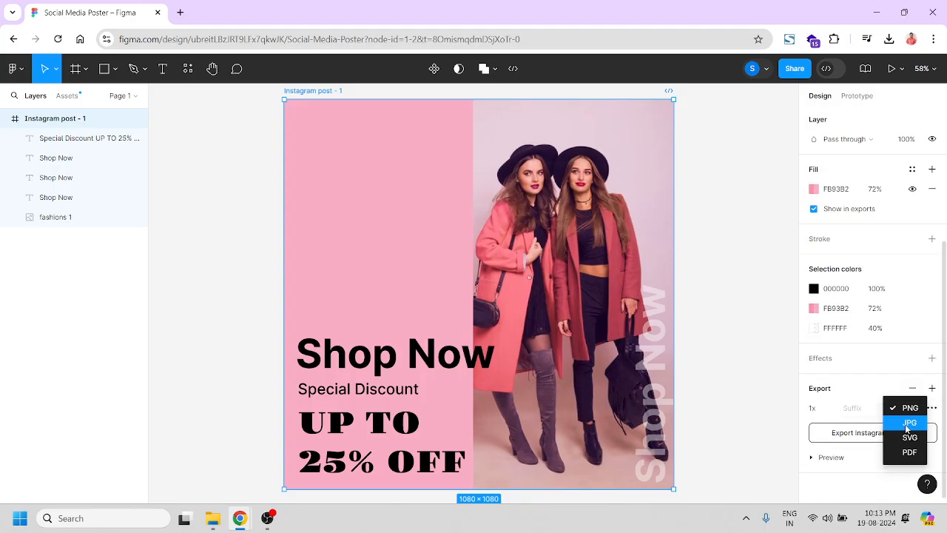
click(906, 428)
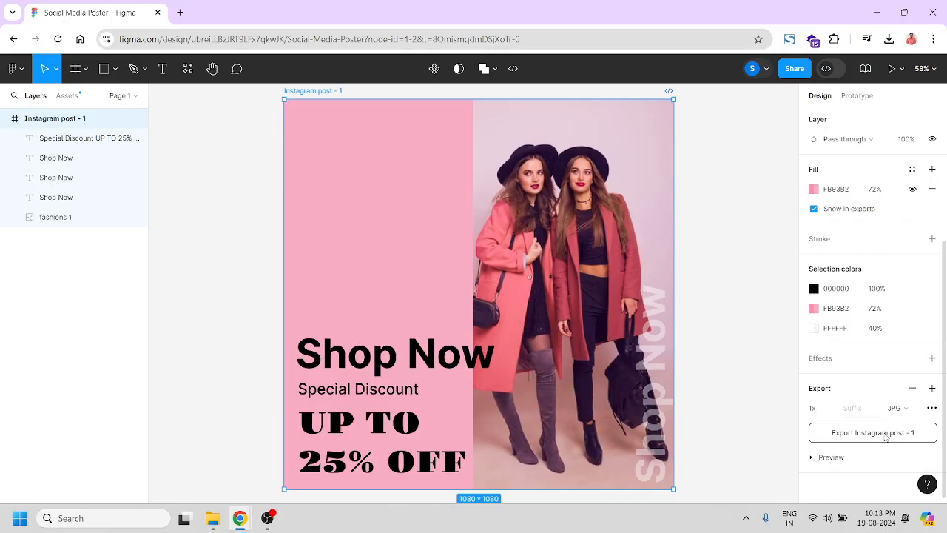
click(885, 436)
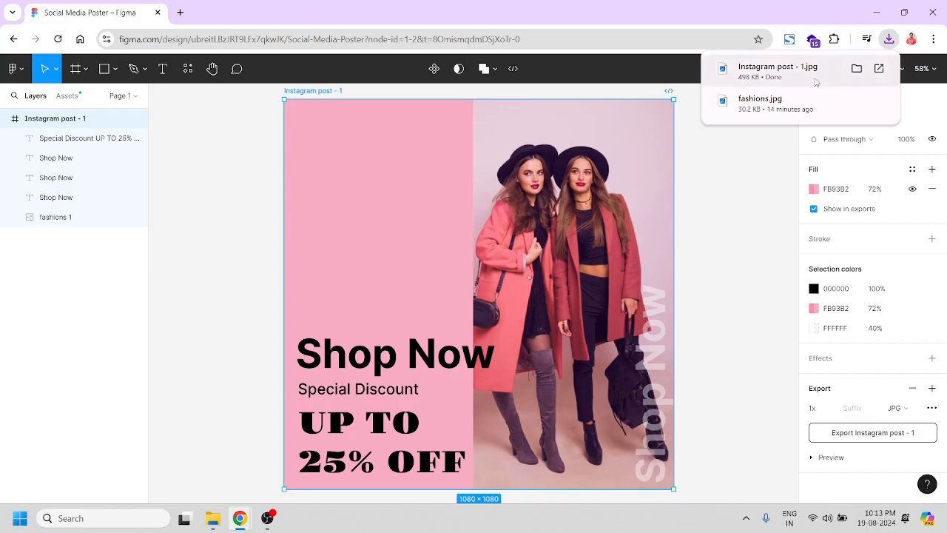
Open the exported "Instagram post - 1.jpg" in the image viewer and maximize it to check the poster.
click(816, 81)
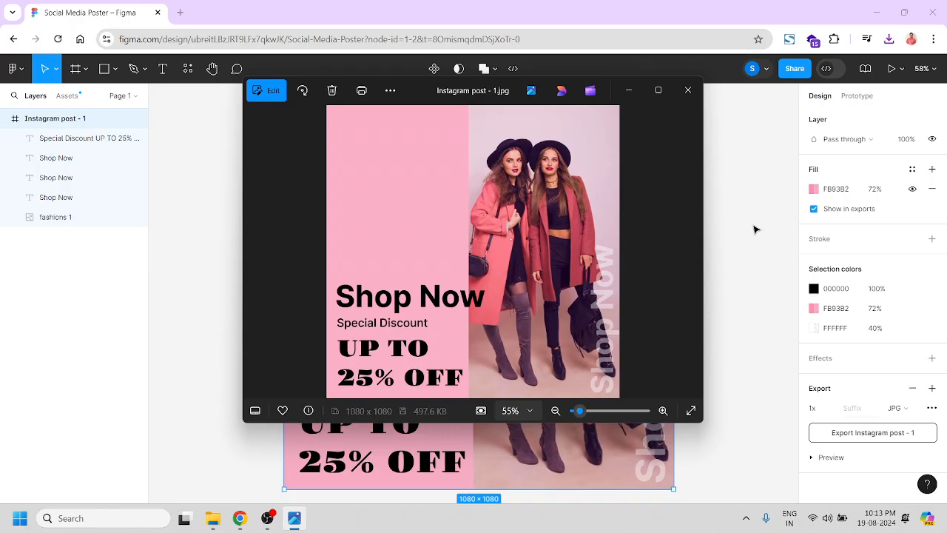
click(658, 89)
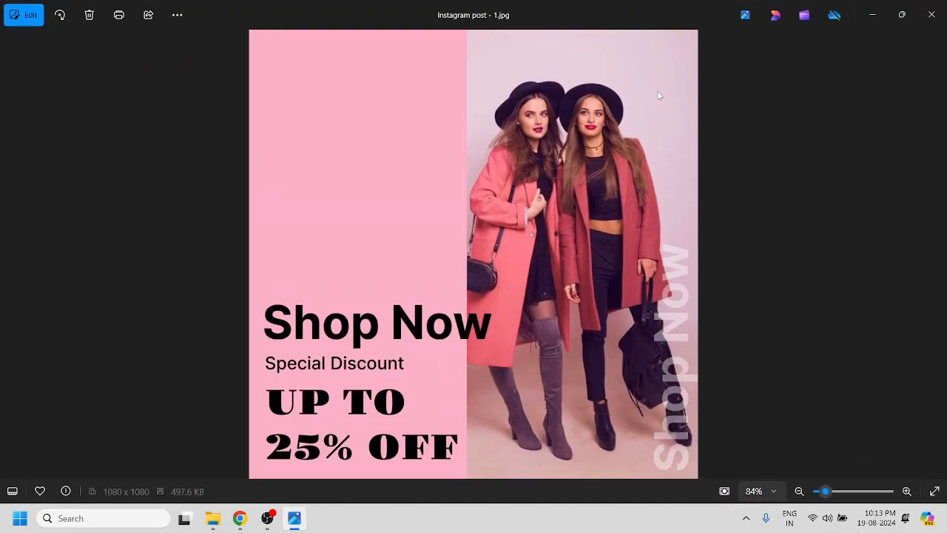